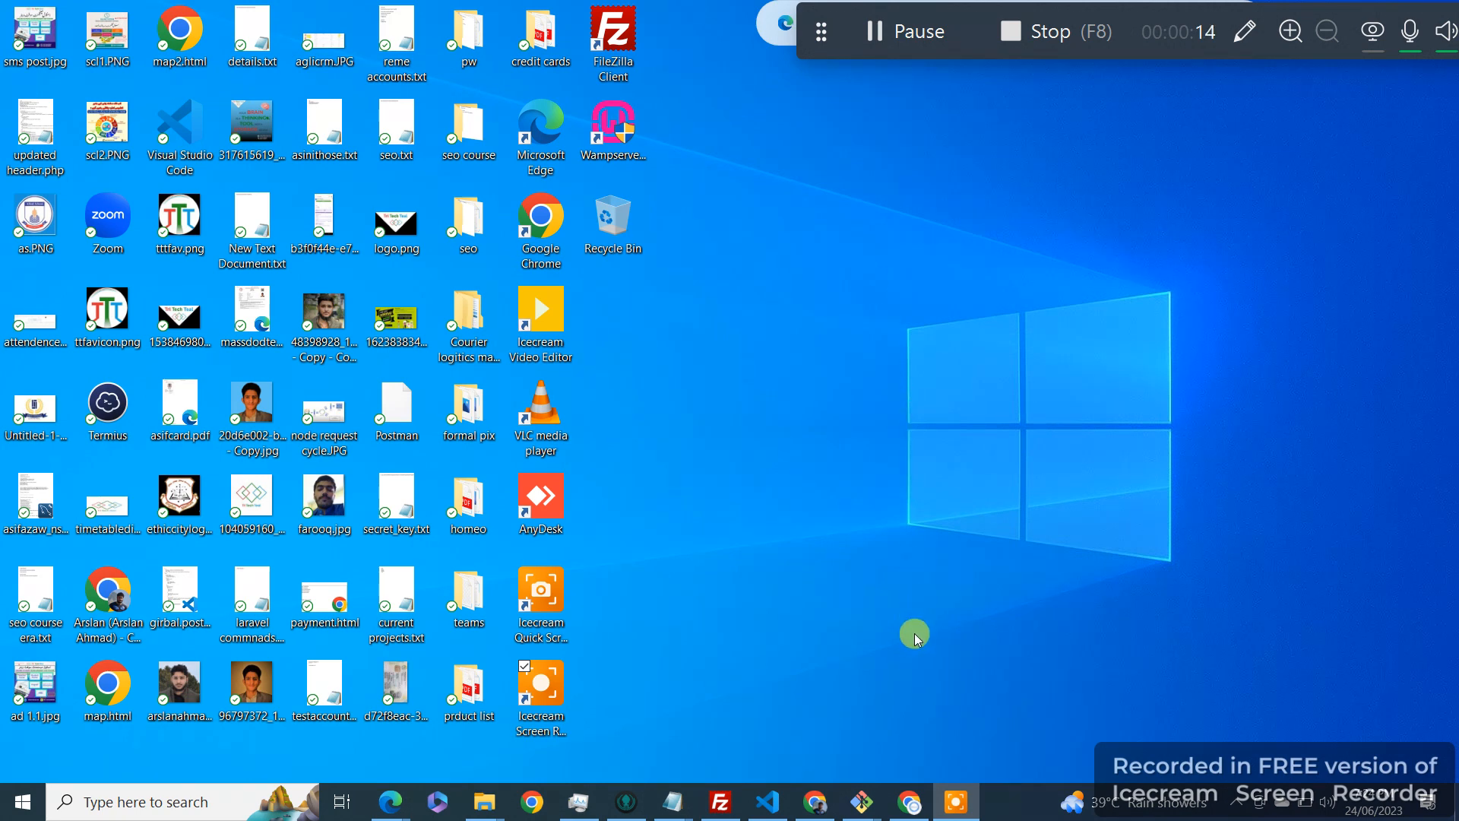
# Step: Bring forward the Chrome window showing the WordPress.org download page
pyautogui.click(921, 783)
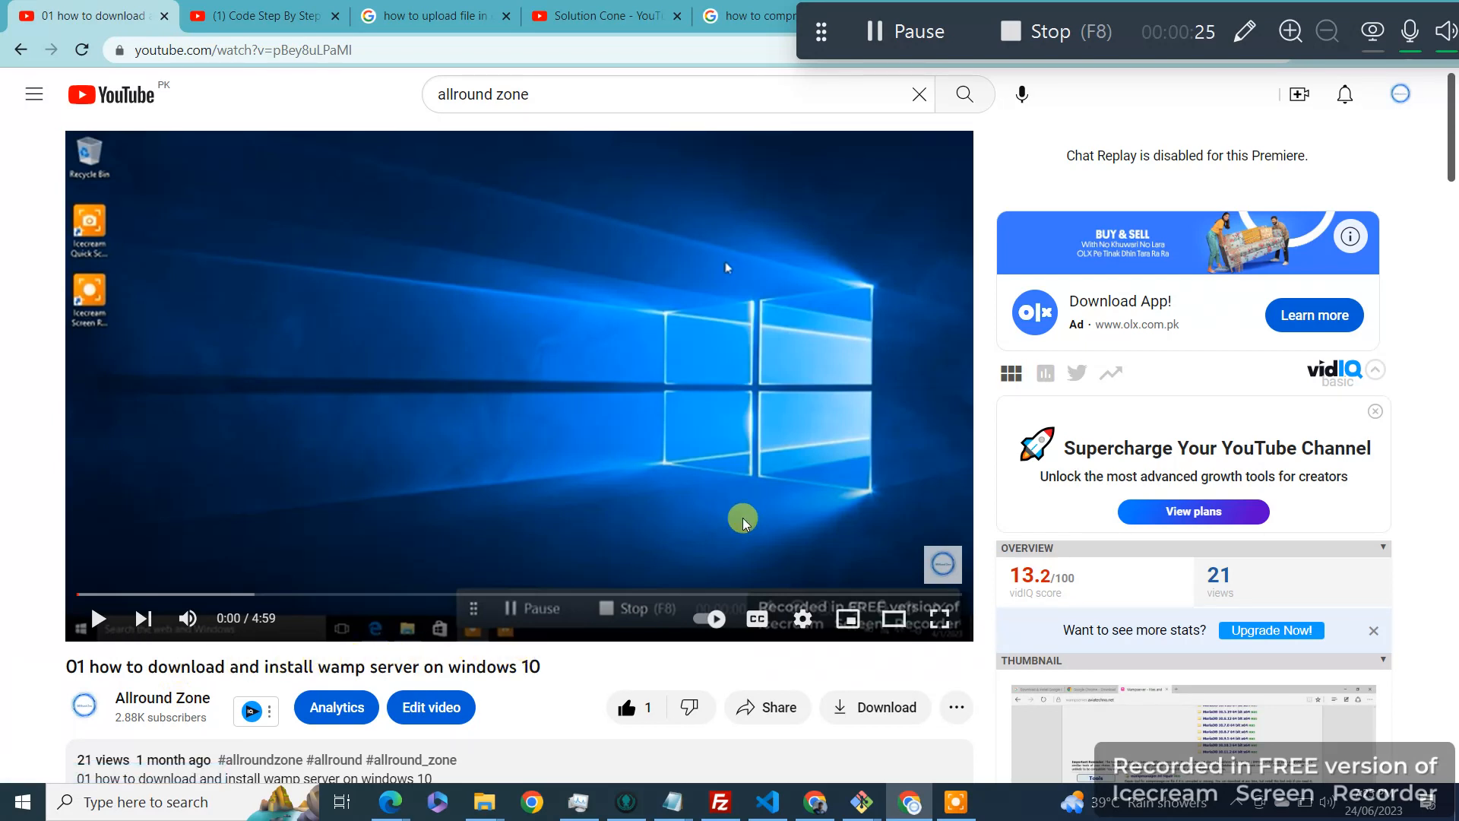
pyautogui.click(819, 800)
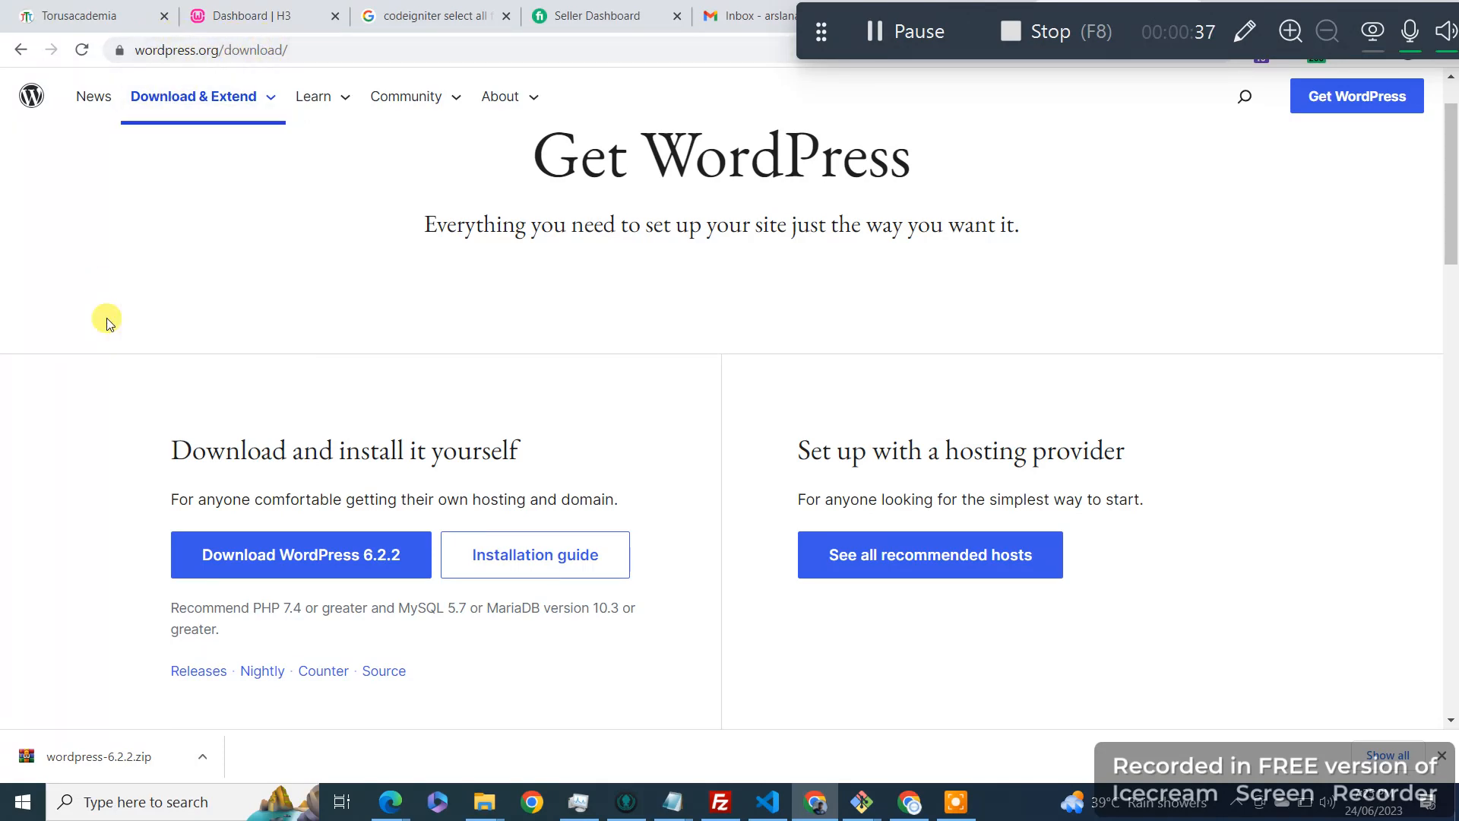
pyautogui.scroll(-1, 76, 352)
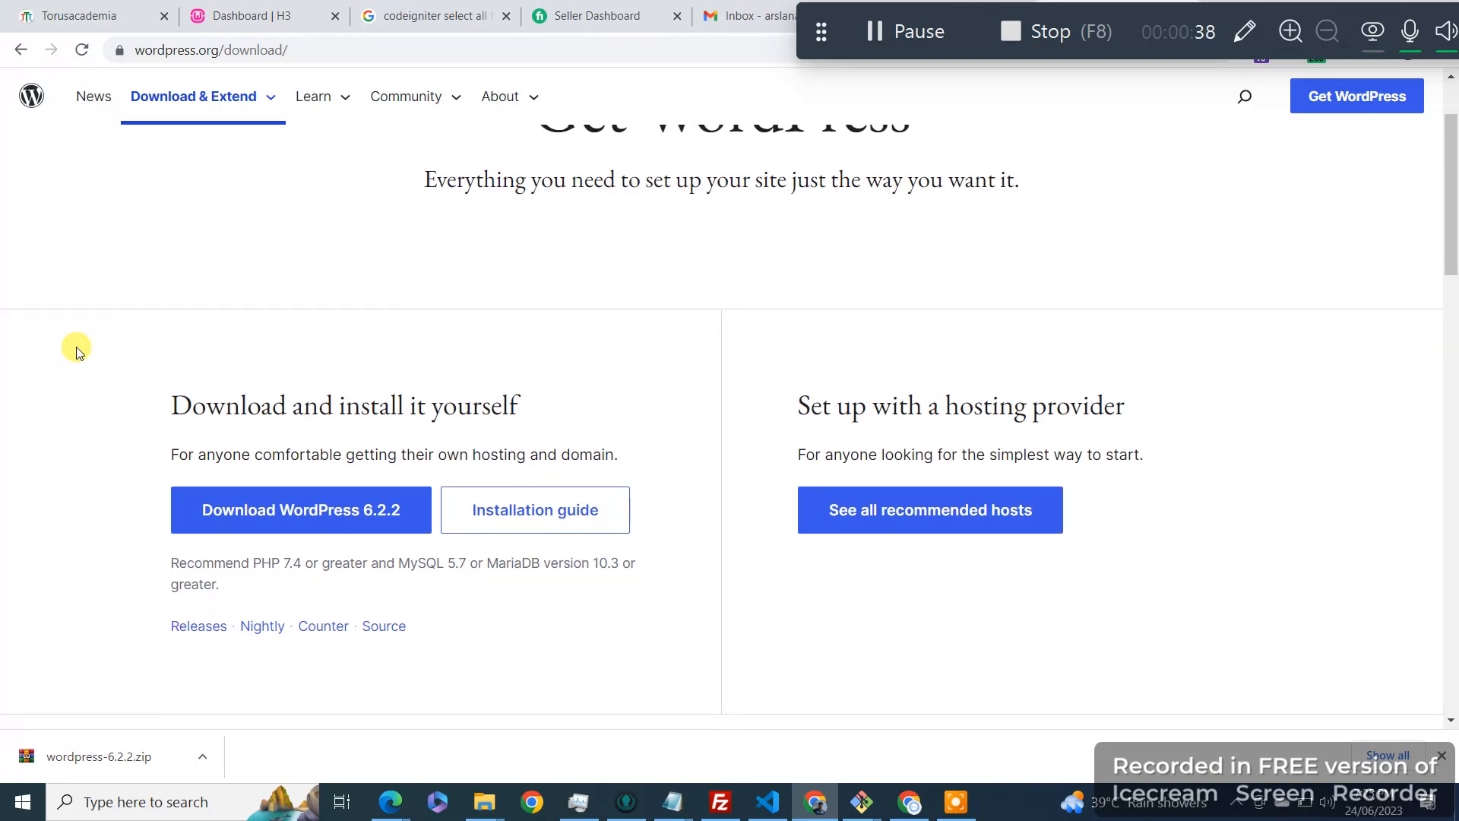
pyautogui.scroll(-1, 228, 346)
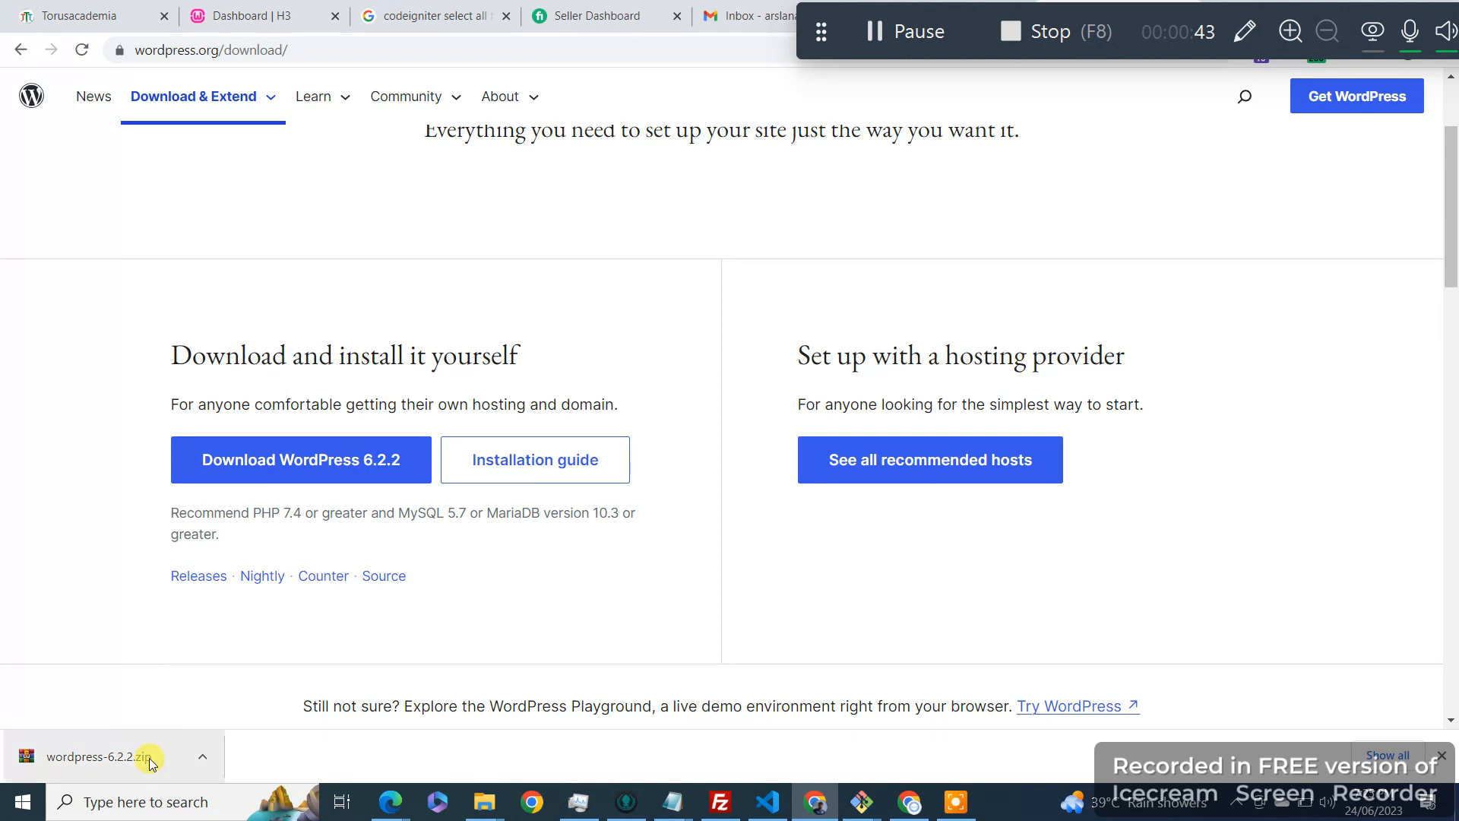
# Step: Show the downloaded wordpress-6.2.2.zip in its Downloads folder, maximized
pyautogui.click(202, 755)
pyautogui.click(258, 687)
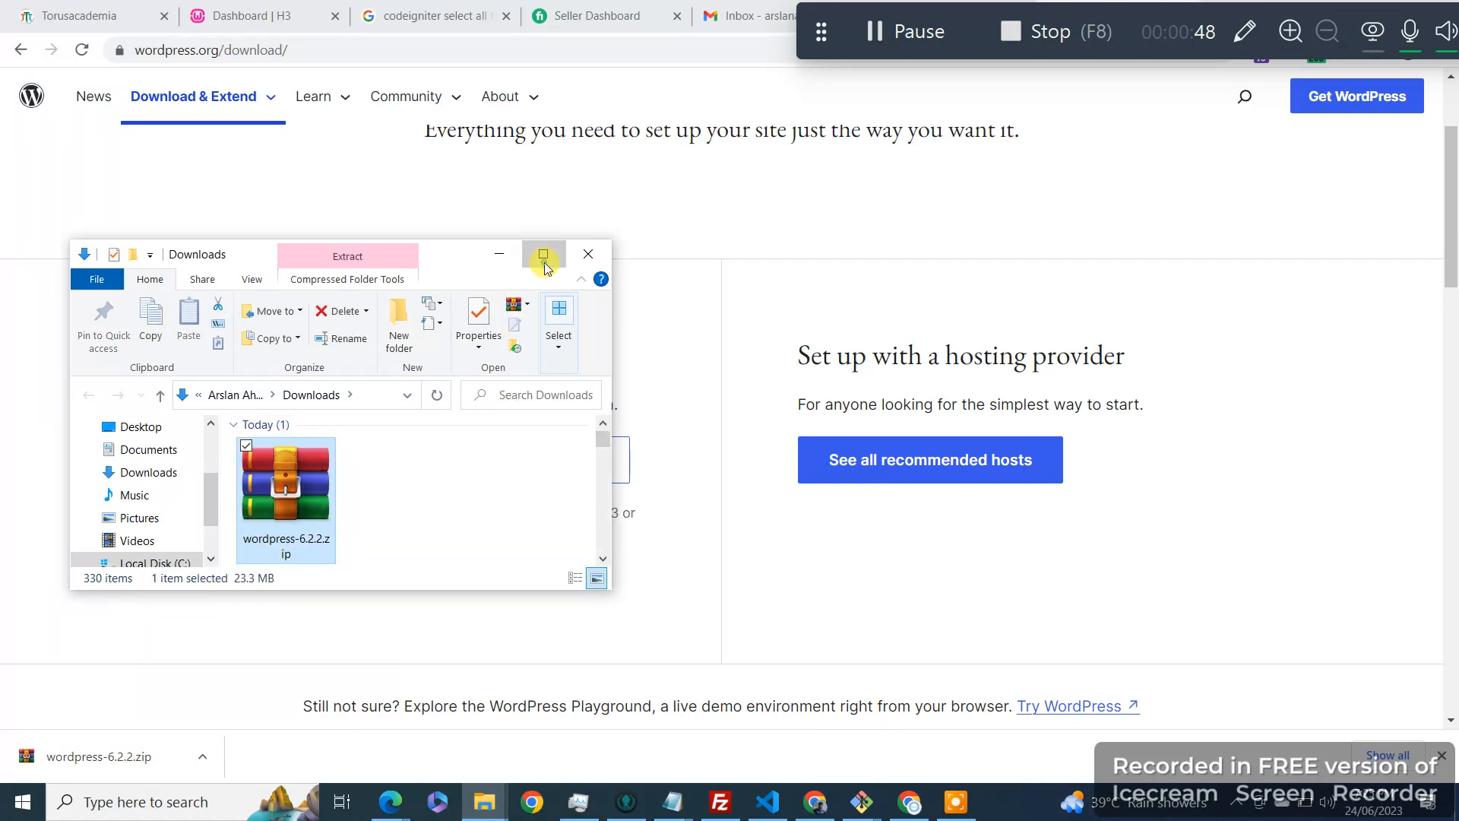
pyautogui.click(543, 256)
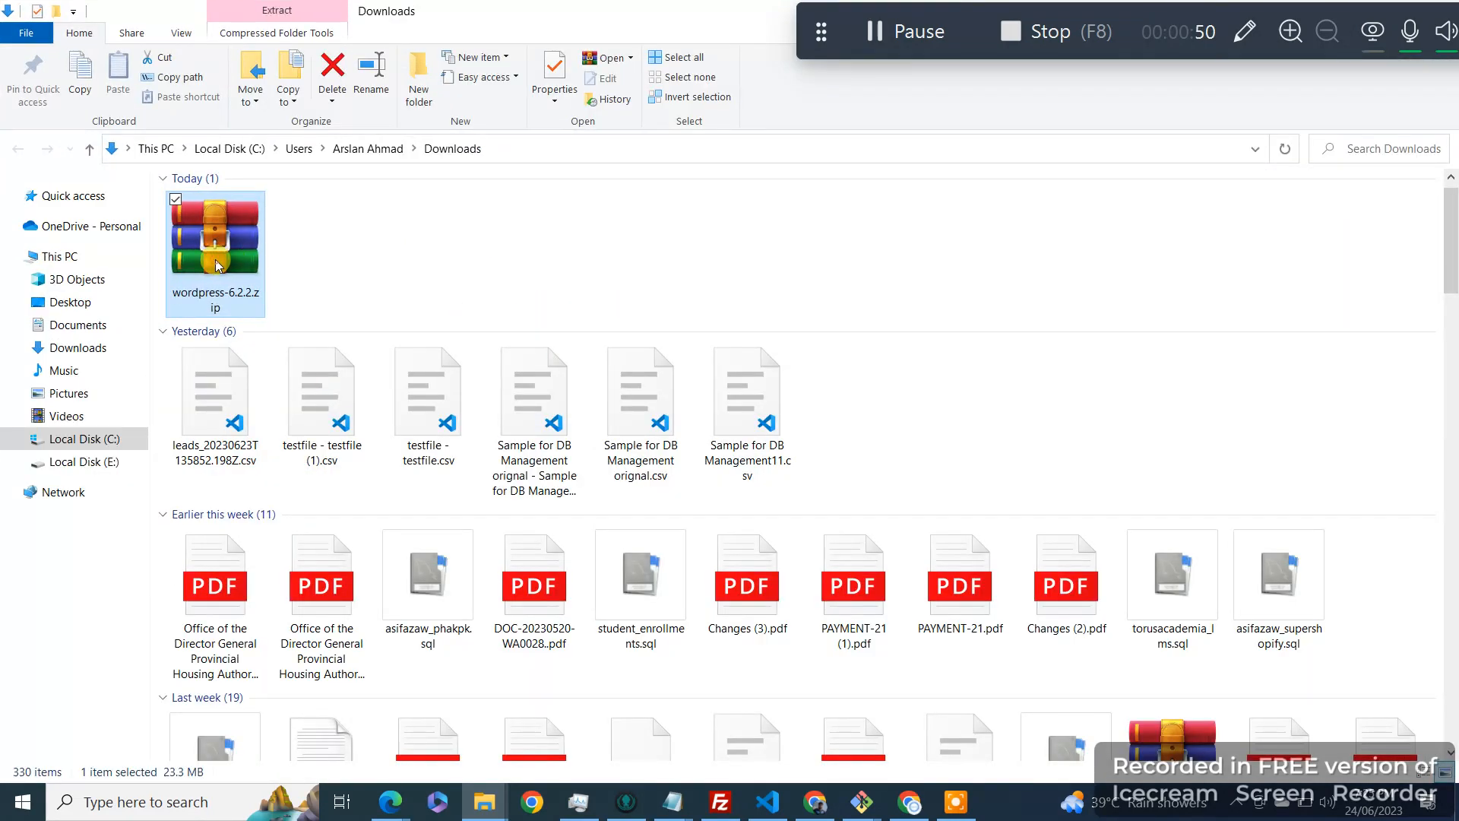
# Step: Try Extract Here on the zip, dismiss the replace prompt and errors, and reselect it
pyautogui.rightClick(219, 265)
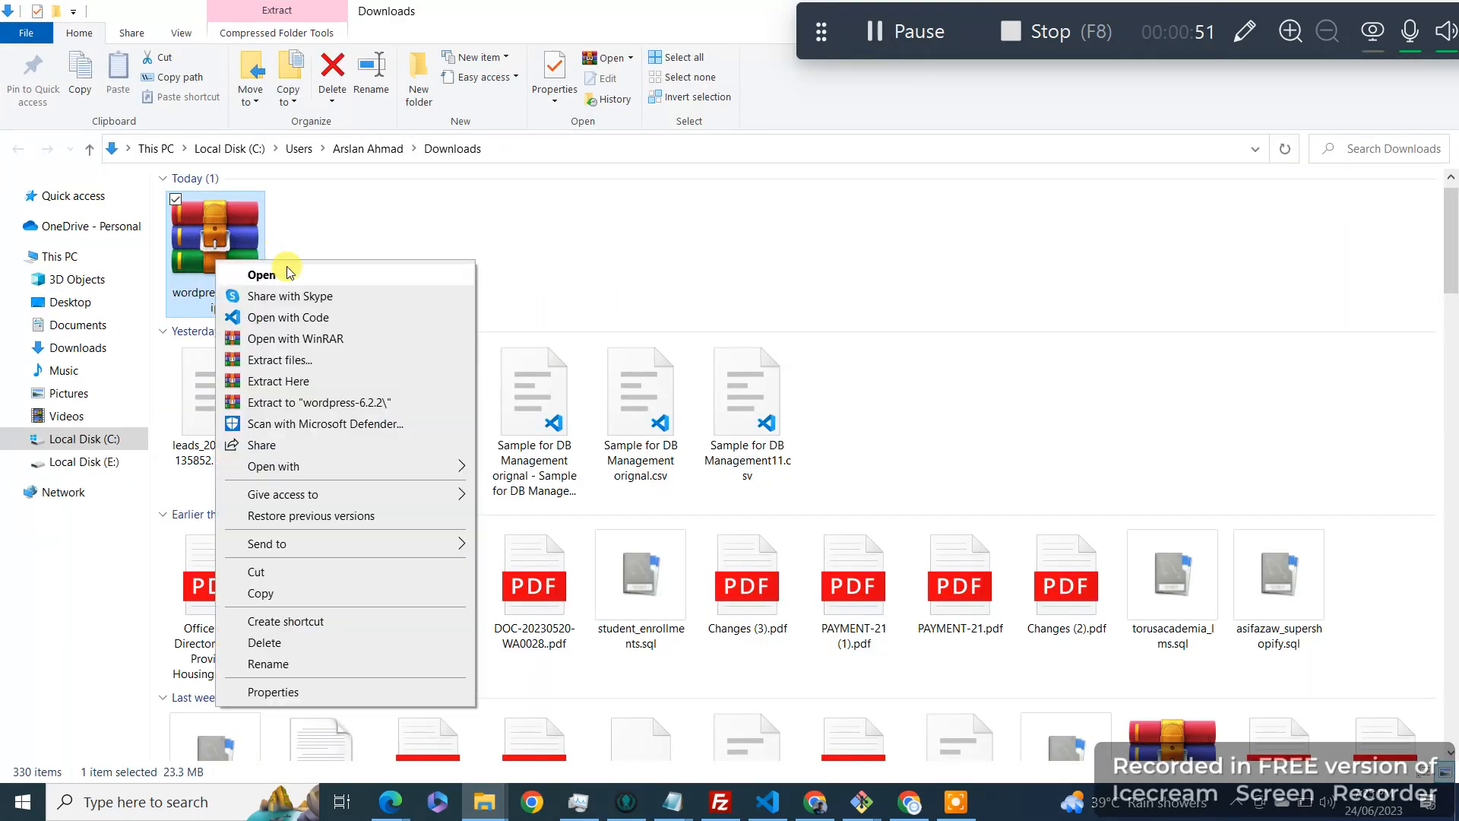
pyautogui.click(312, 383)
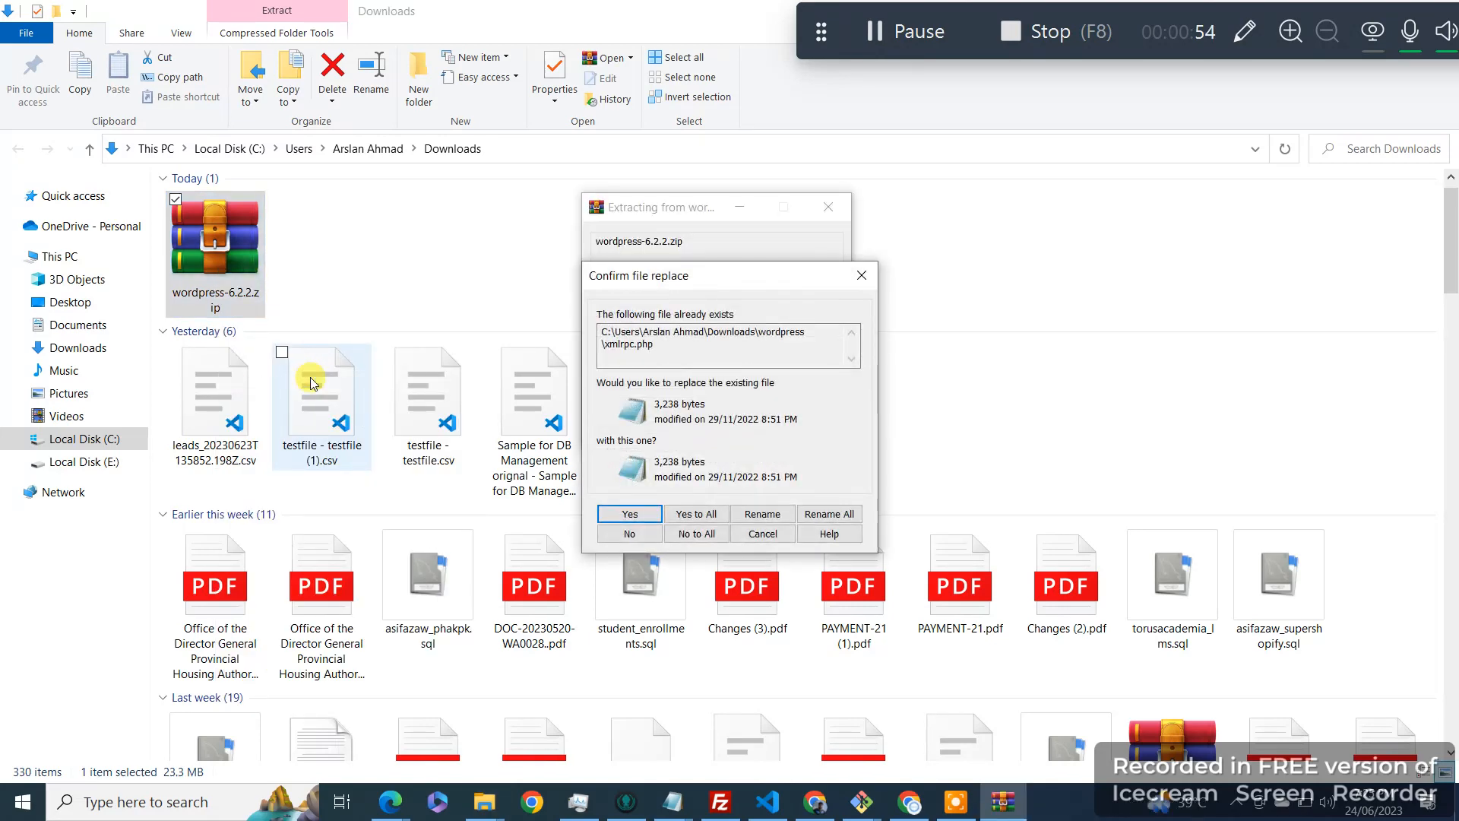
pyautogui.click(861, 275)
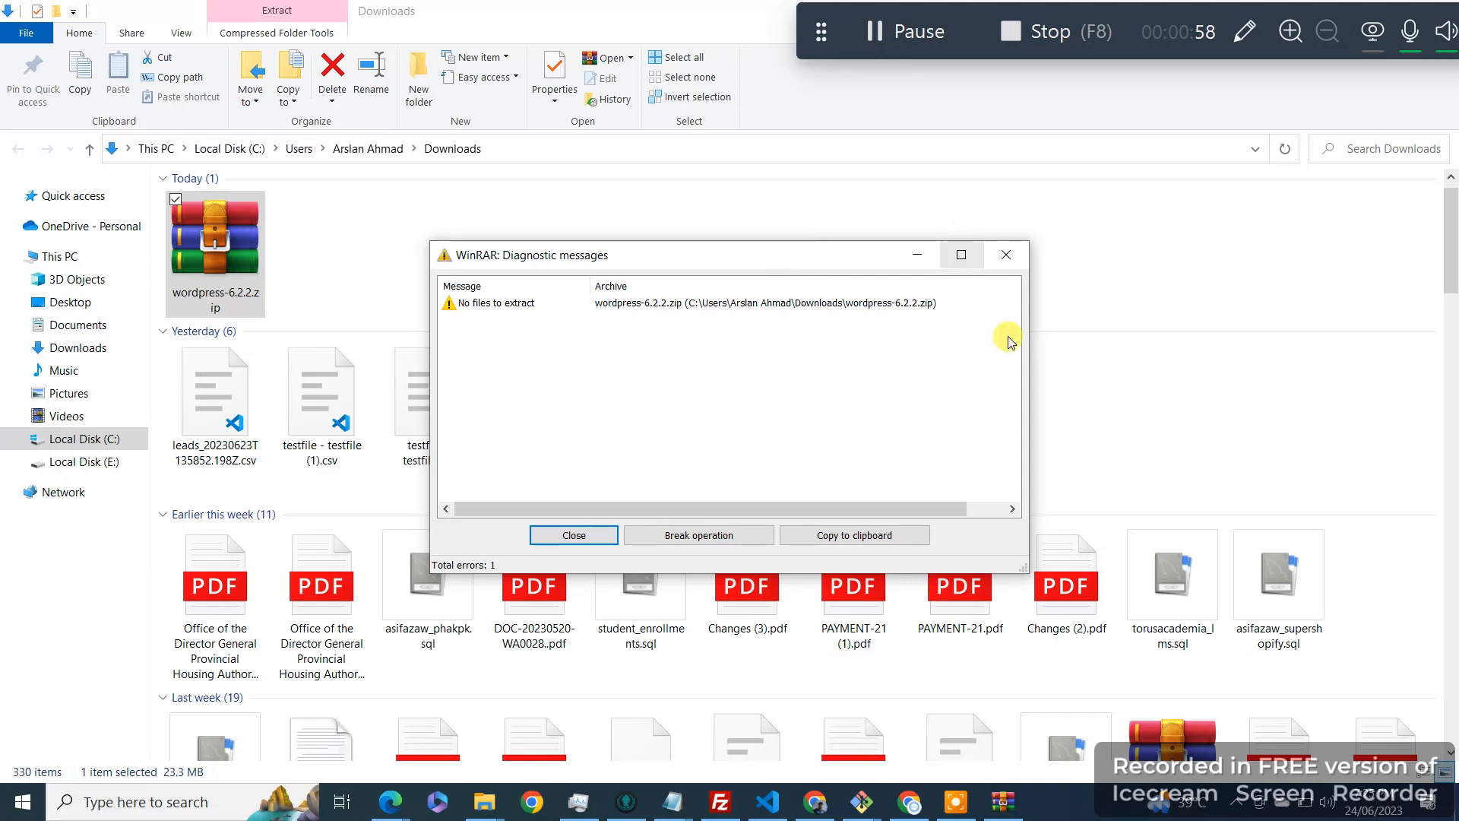
pyautogui.click(1015, 251)
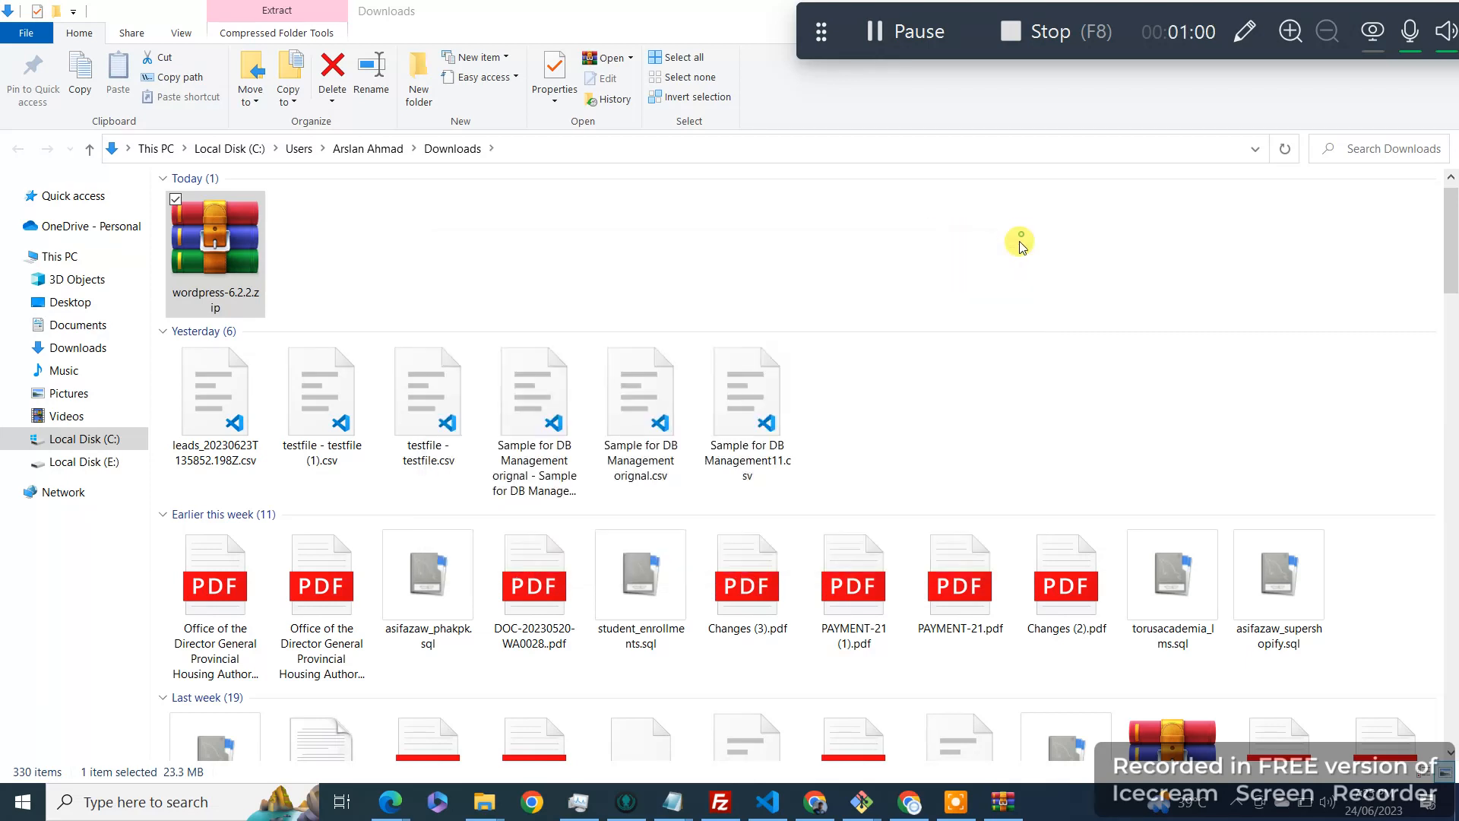
pyautogui.rightClick(283, 255)
pyautogui.click(205, 266)
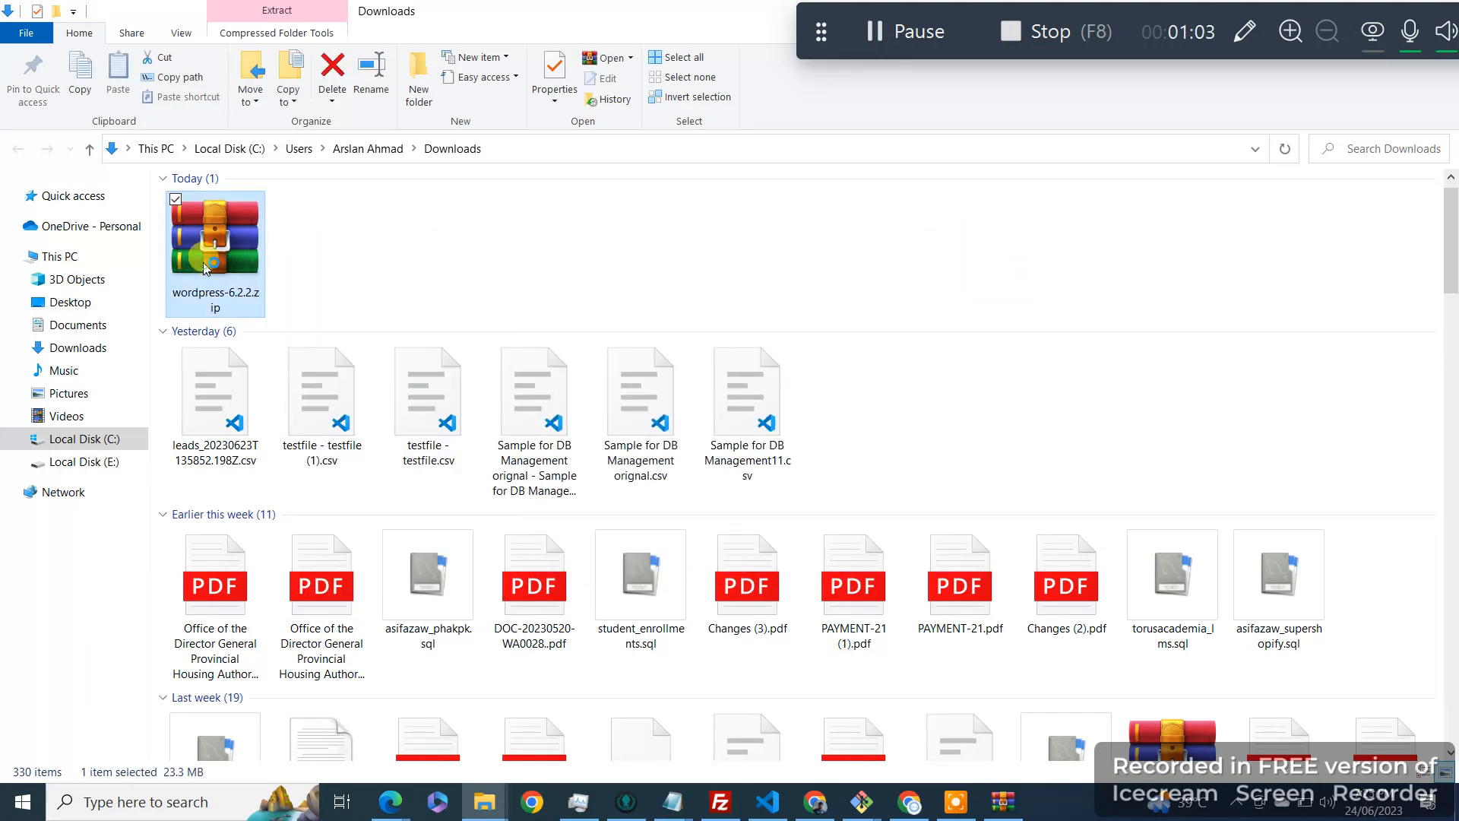
pyautogui.rightClick(279, 249)
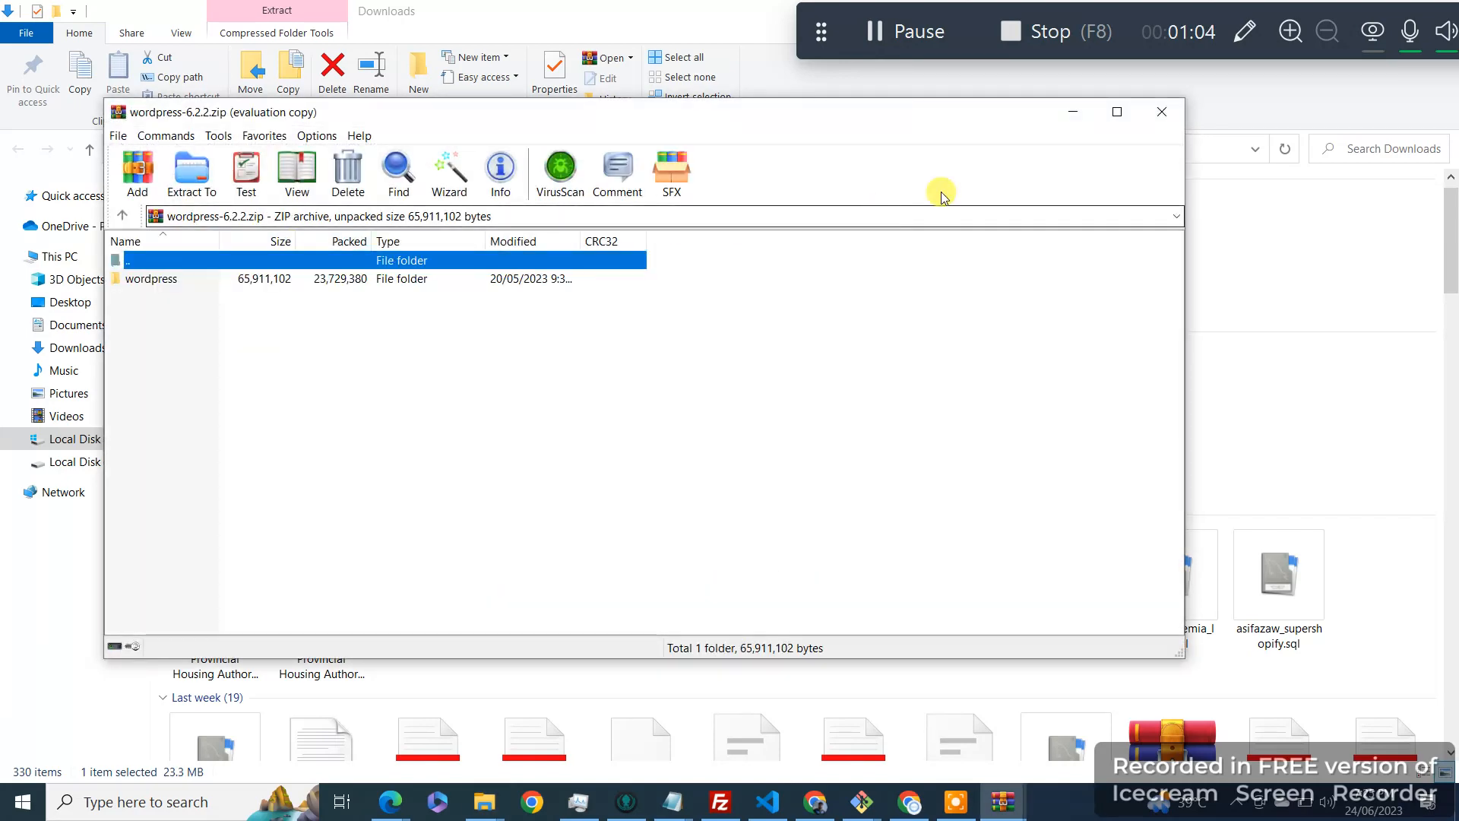
# Step: Dismiss the WinRAR nag and extract wordpress-6.2.2.zip here, confirming file replacement
pyautogui.click(777, 311)
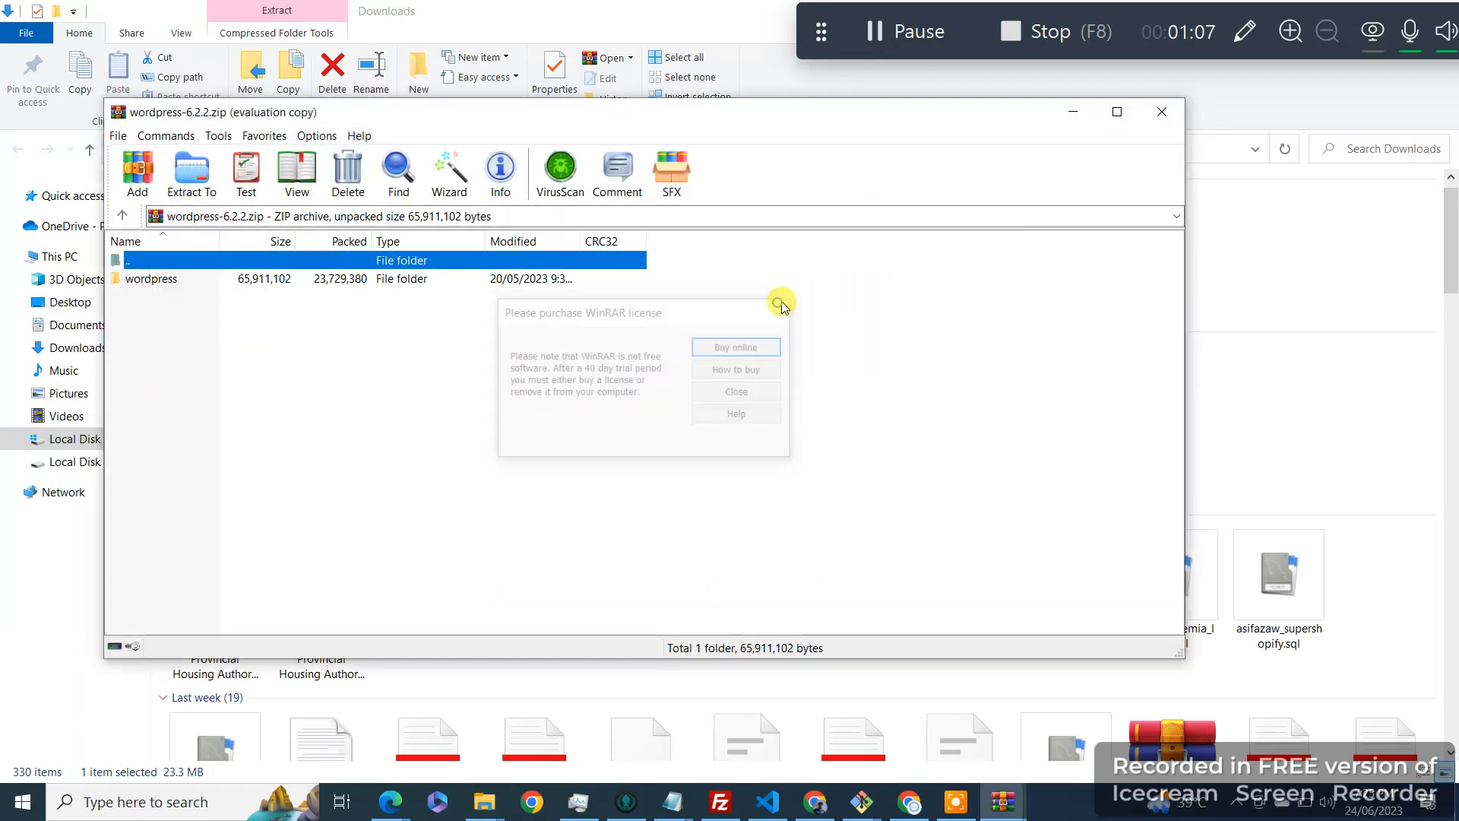
pyautogui.click(1160, 114)
pyautogui.rightClick(228, 239)
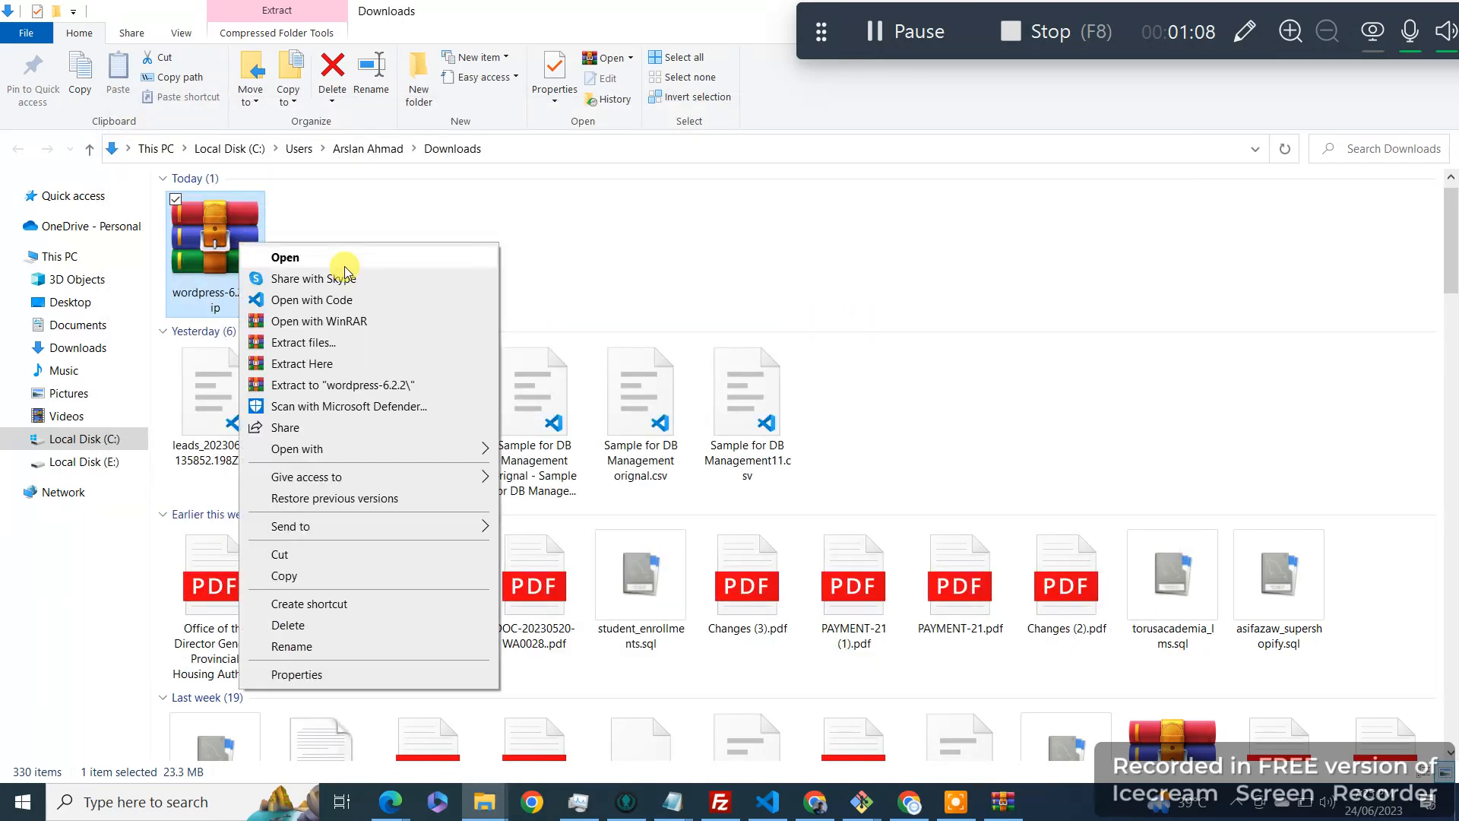
pyautogui.click(342, 363)
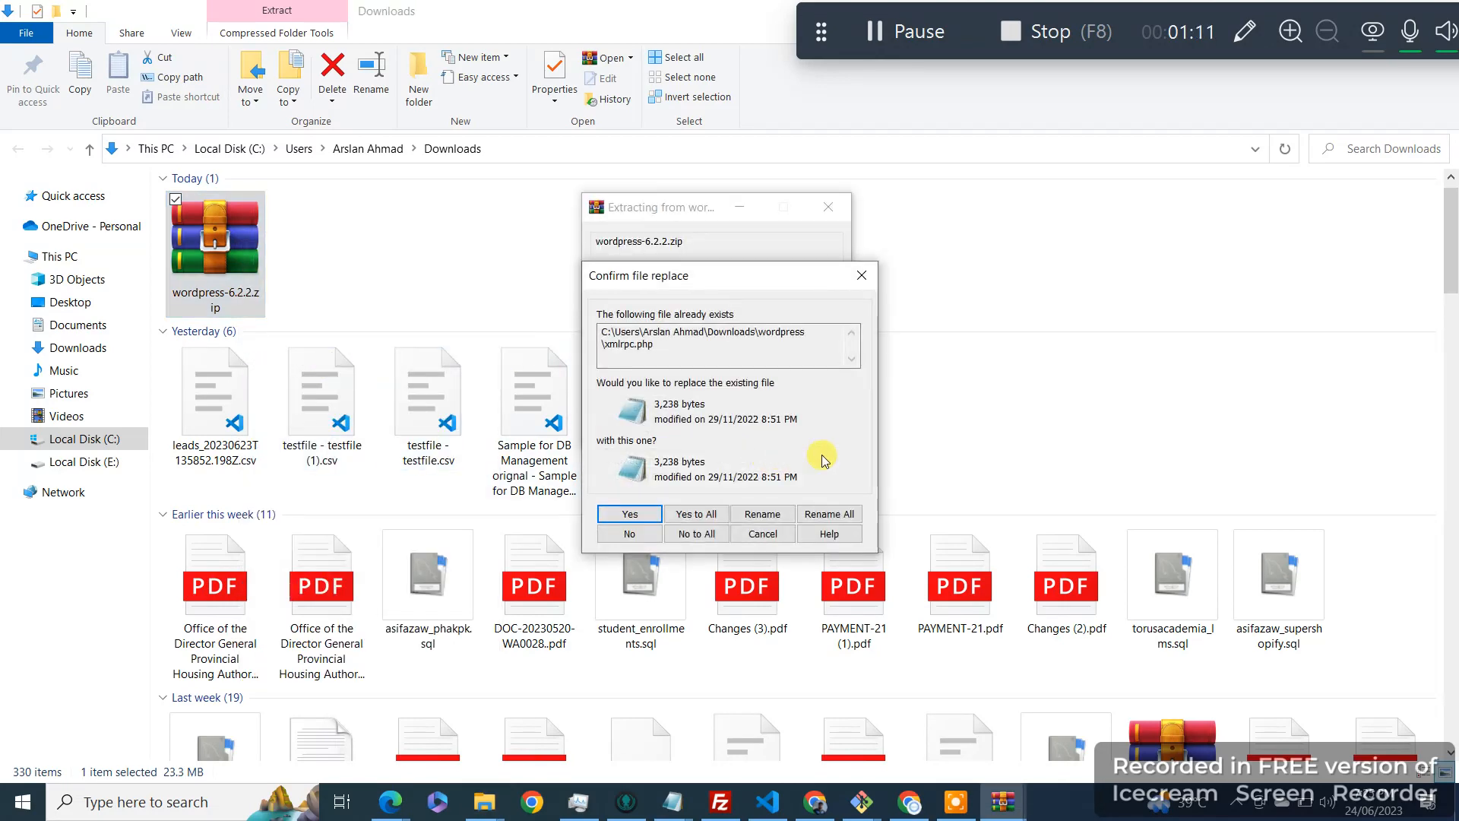
pyautogui.click(674, 517)
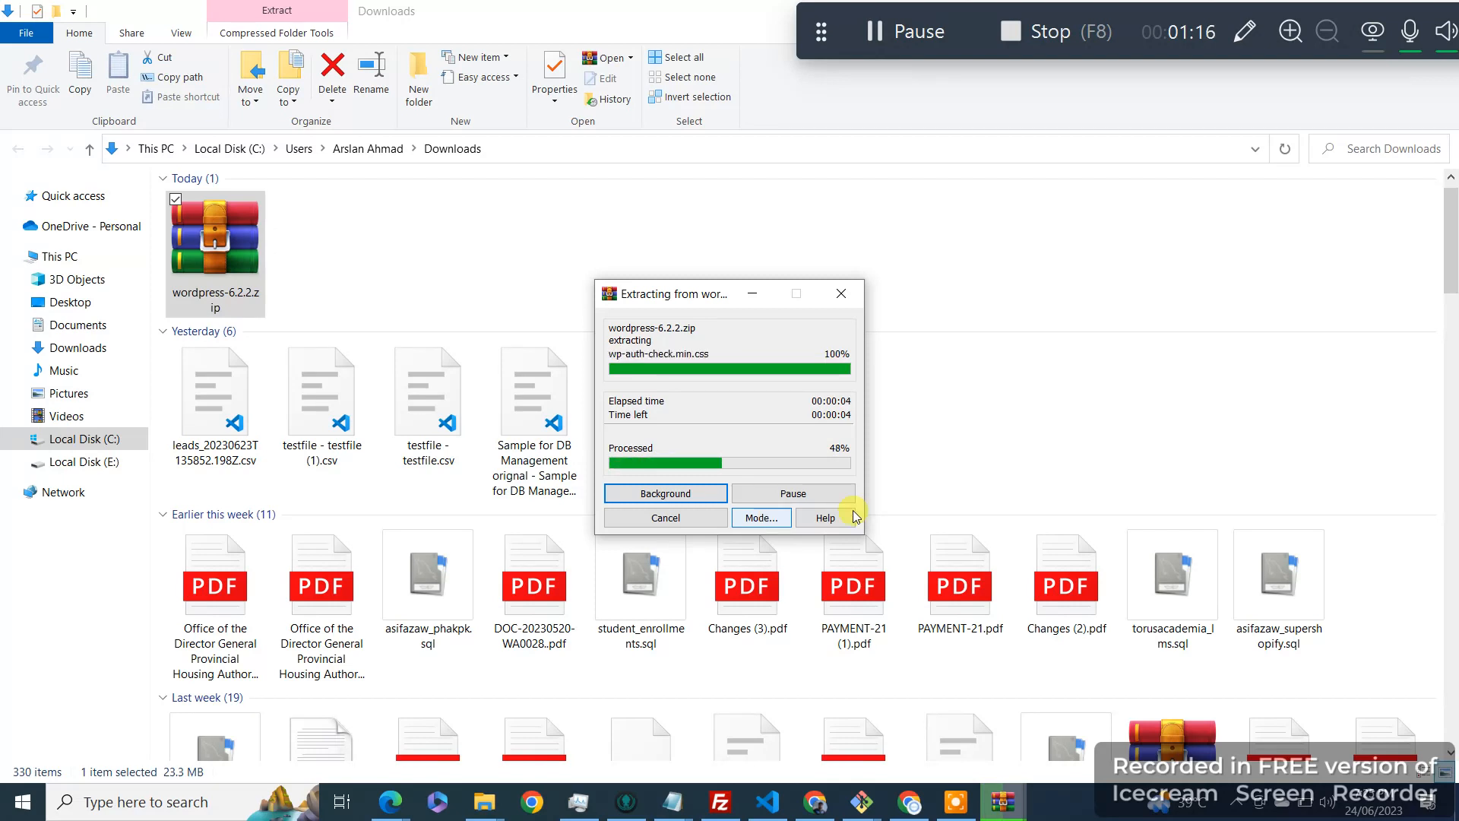
pyautogui.click(855, 633)
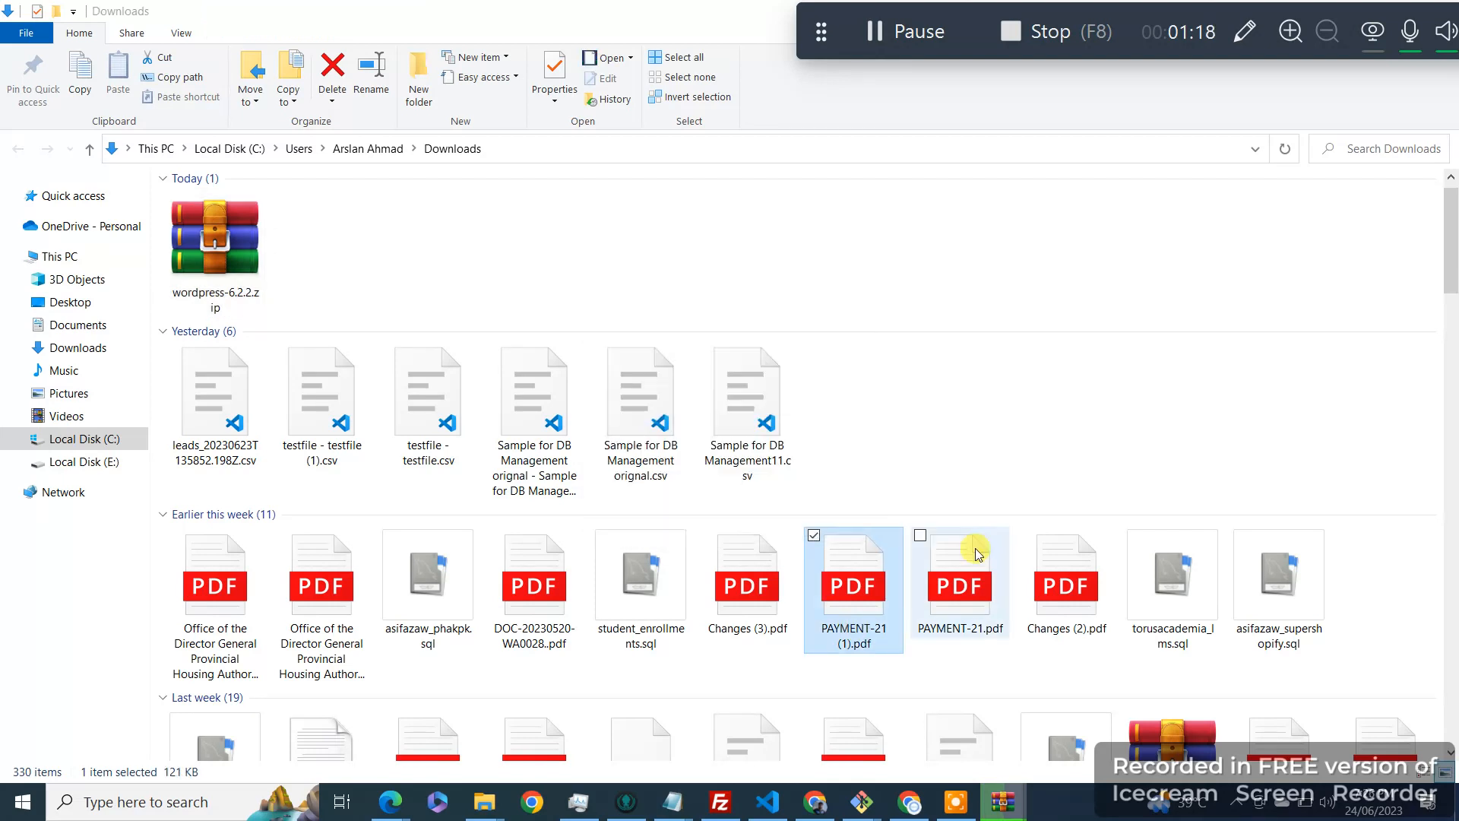
# Step: Search the Downloads folder for the extracted wordpress folder among the W items
pyautogui.press('w')
pyautogui.press('w')
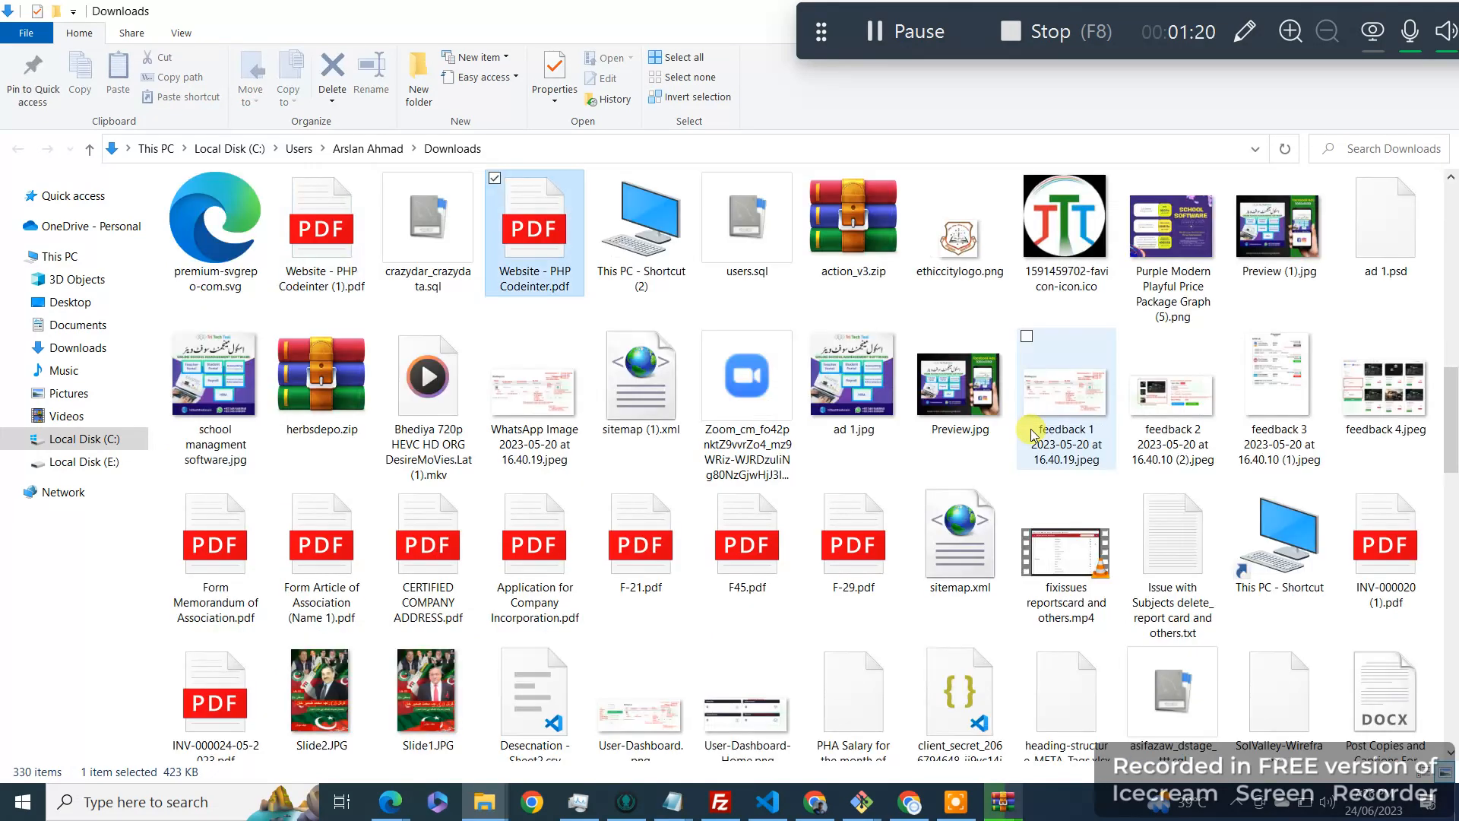
pyautogui.press('w')
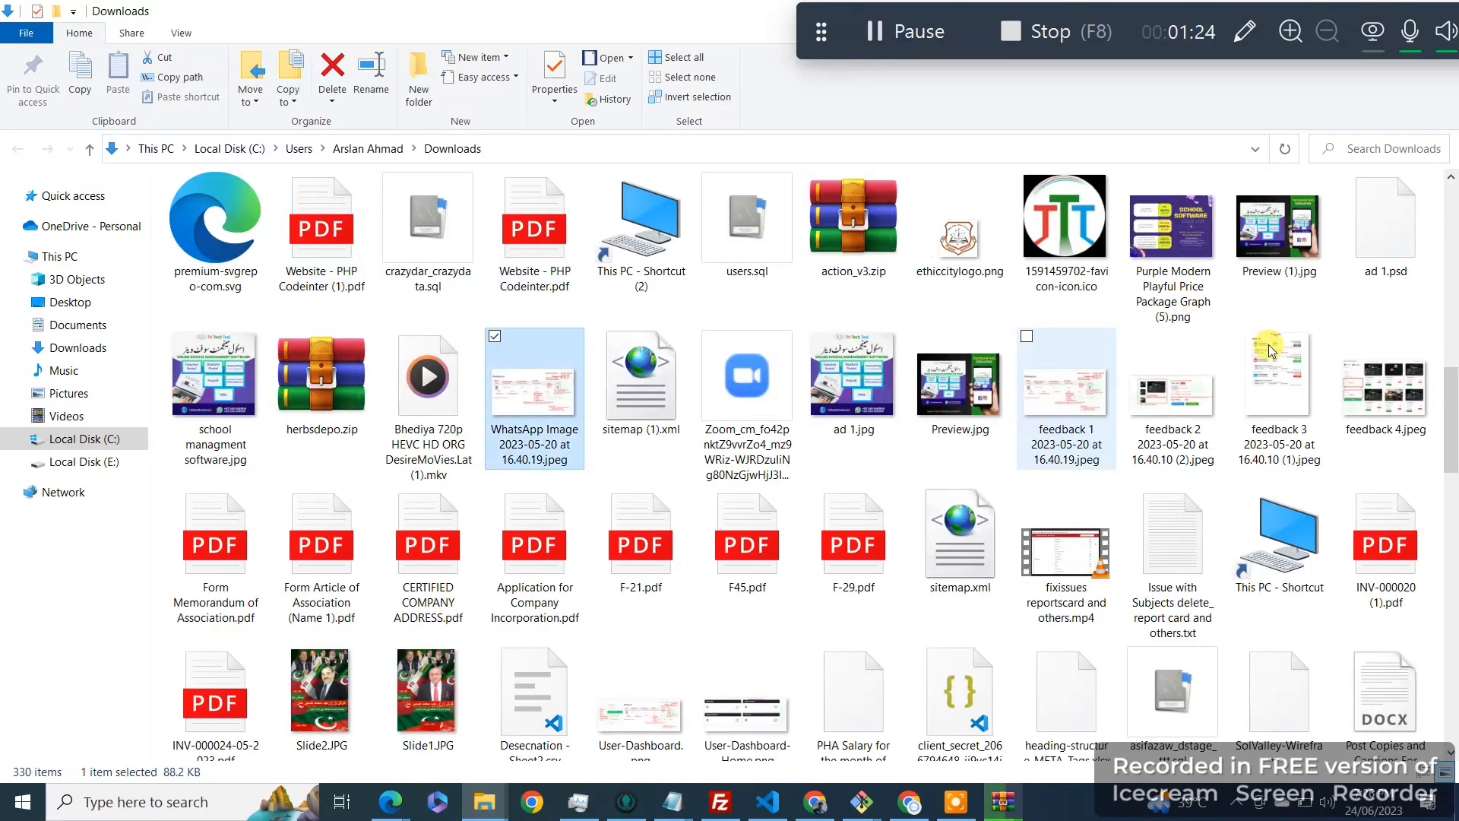
pyautogui.press('w')
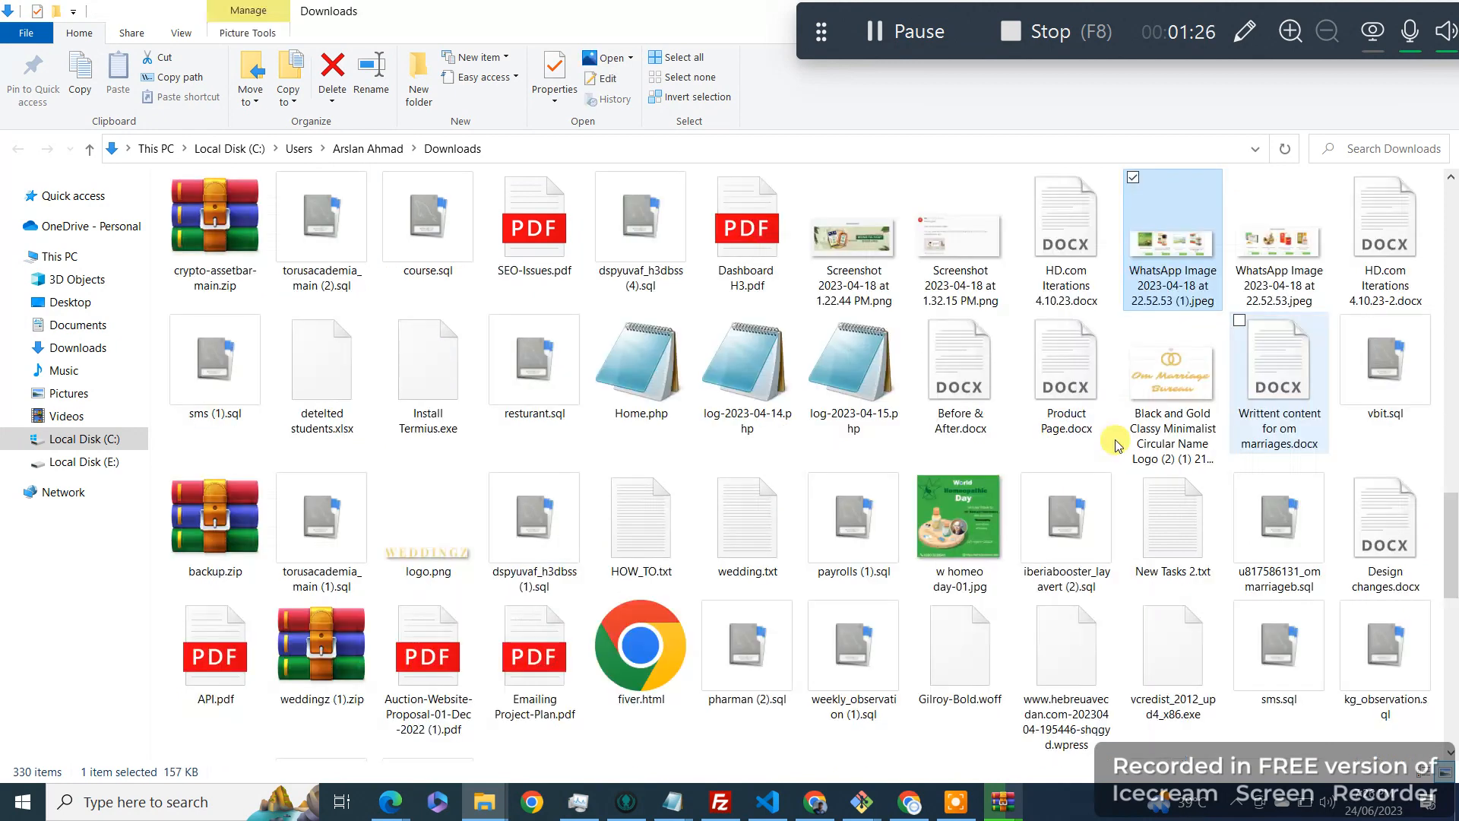
pyautogui.scroll(10, 902, 543)
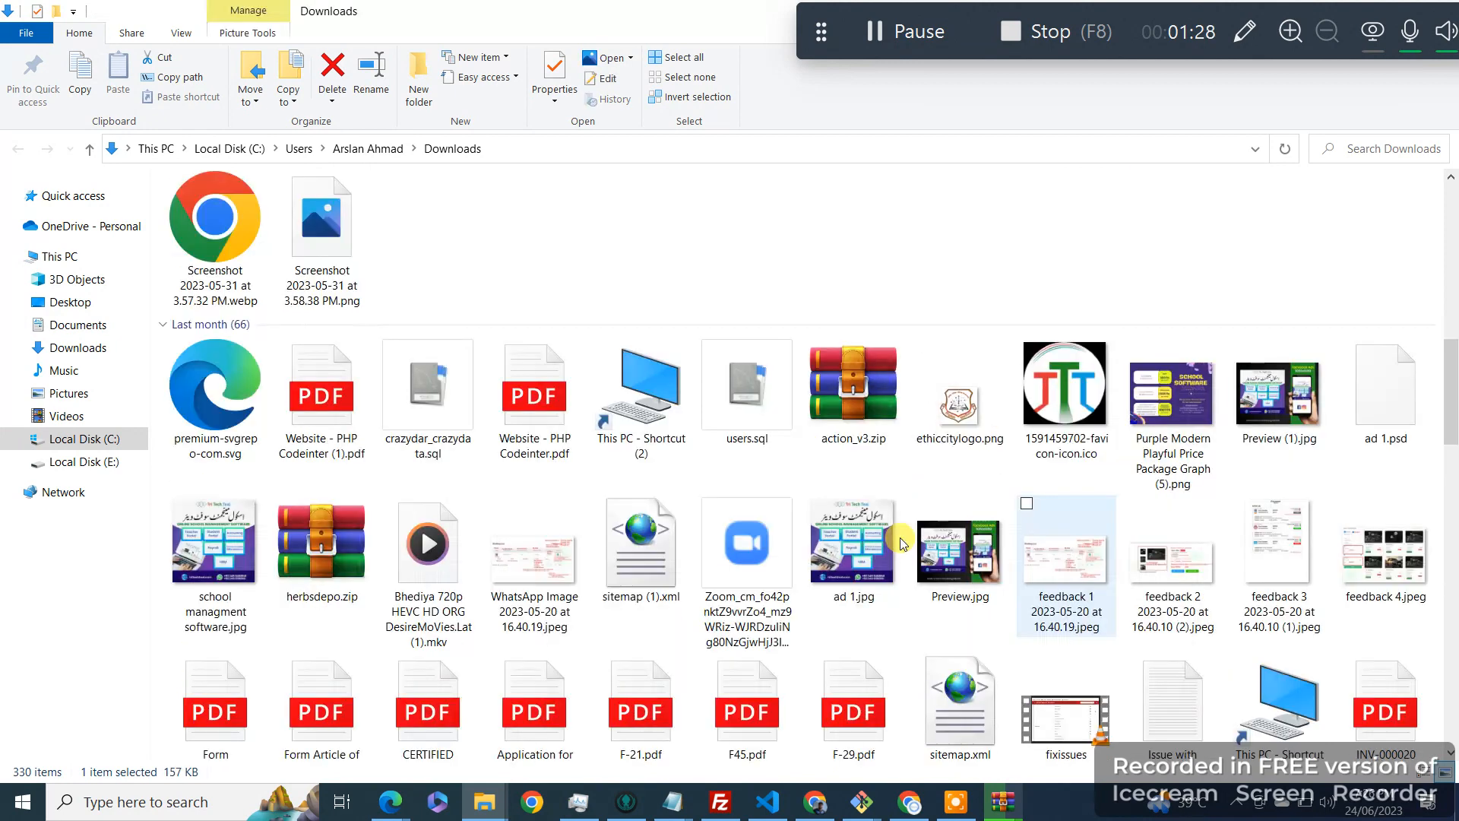
pyautogui.scroll(-10, 902, 542)
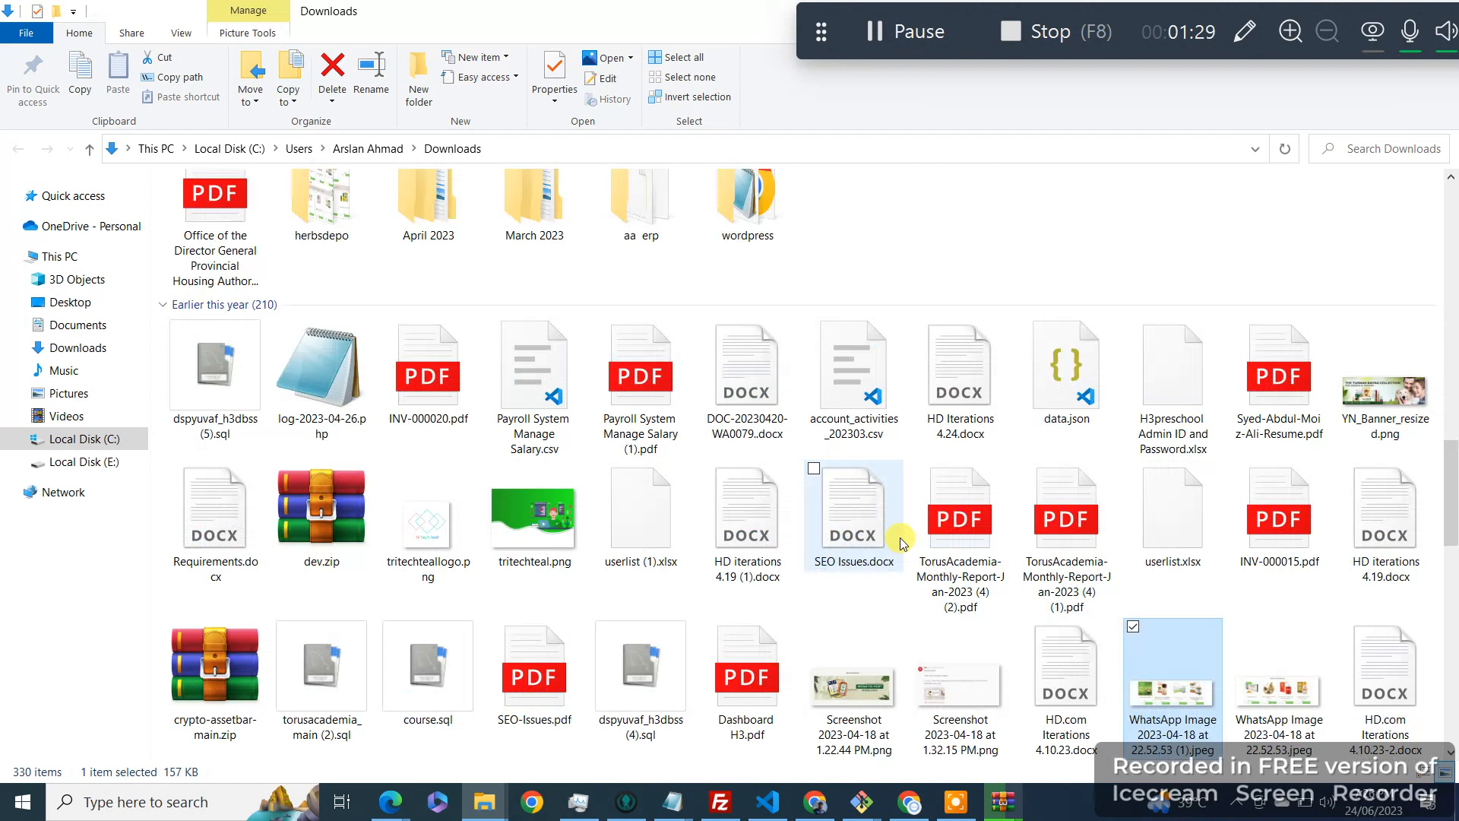
pyautogui.scroll(-5, 902, 542)
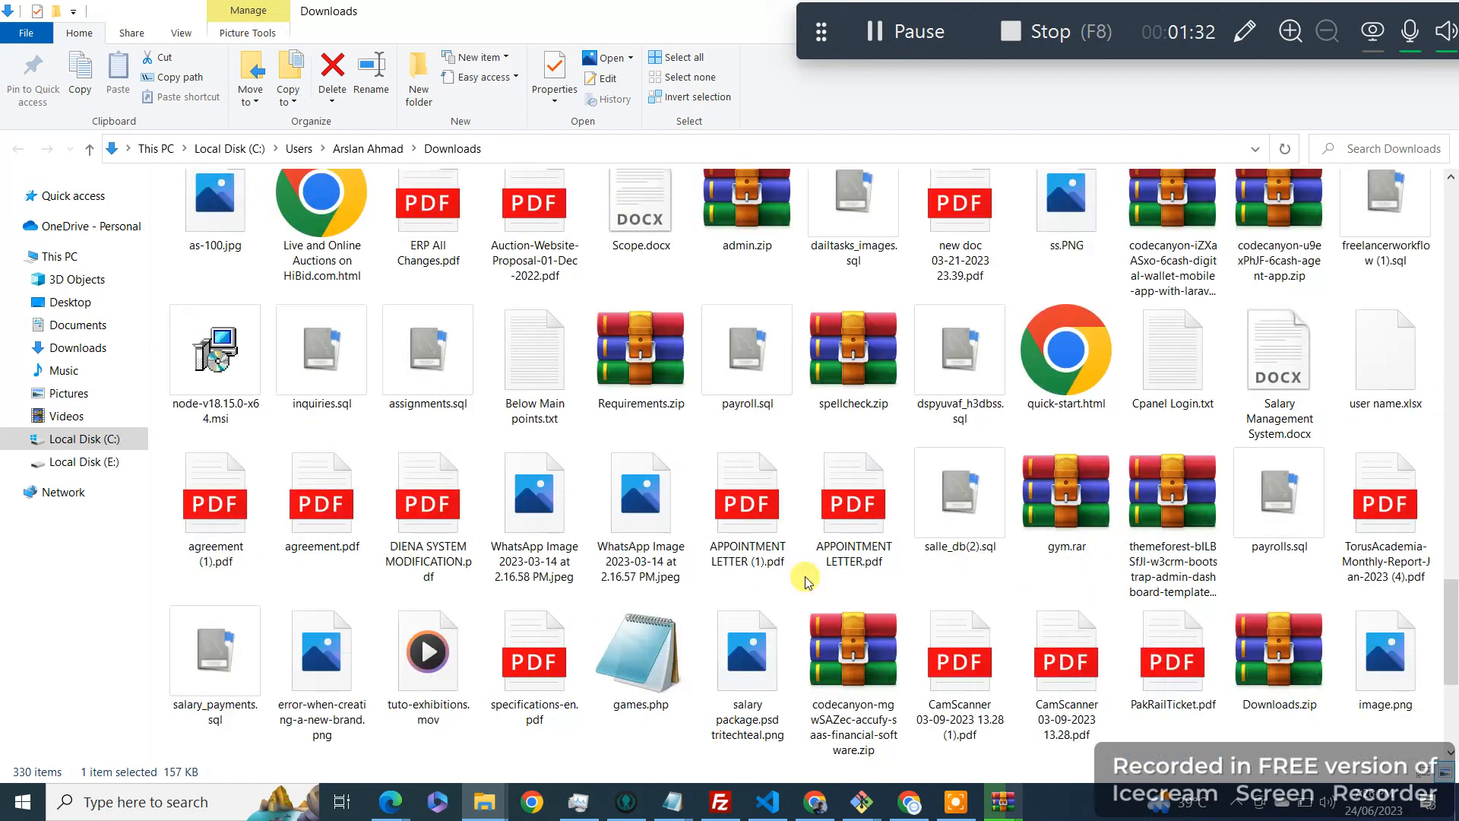
pyautogui.scroll(-15, 807, 582)
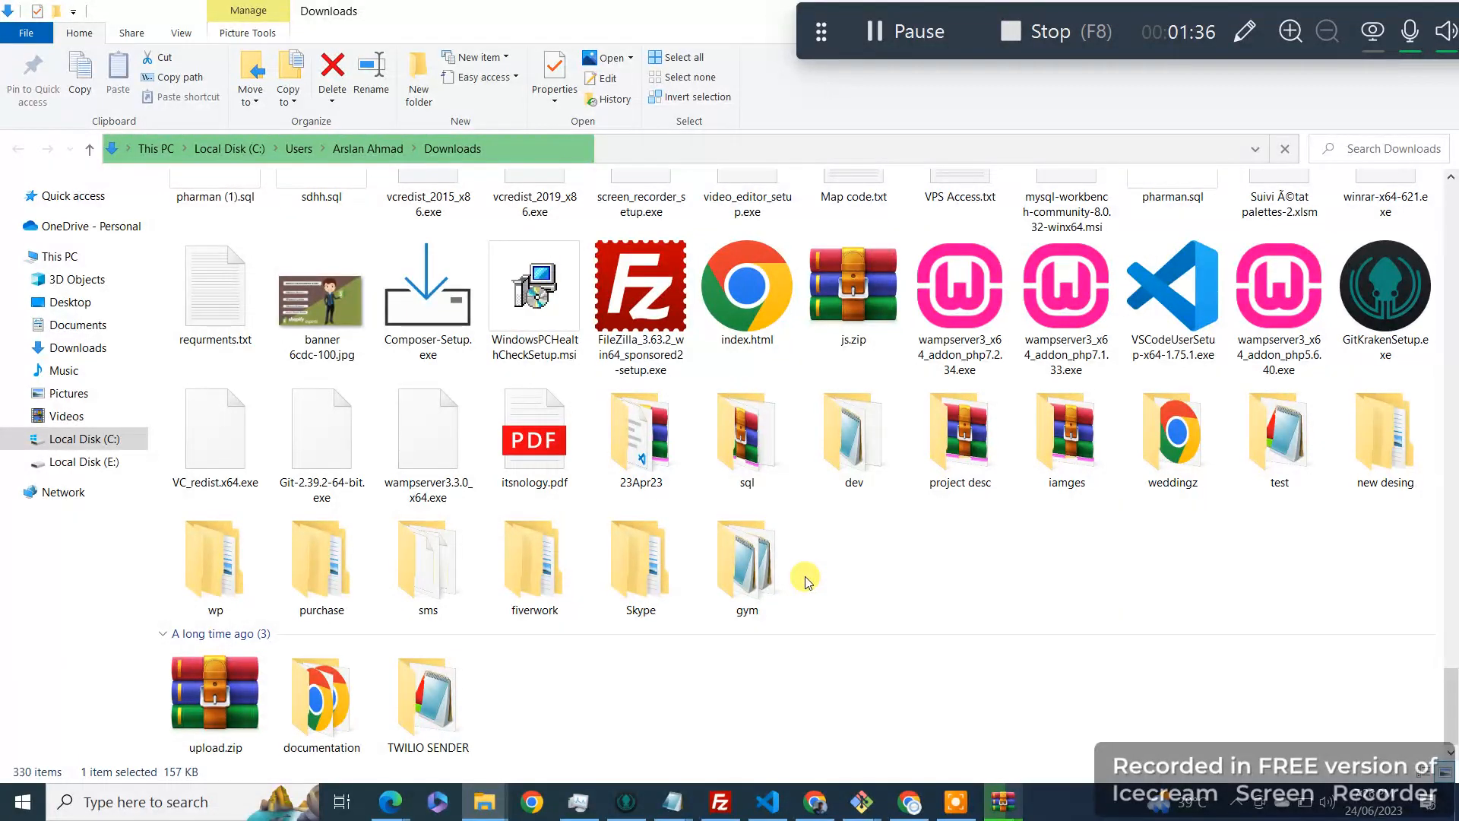
pyautogui.click(973, 558)
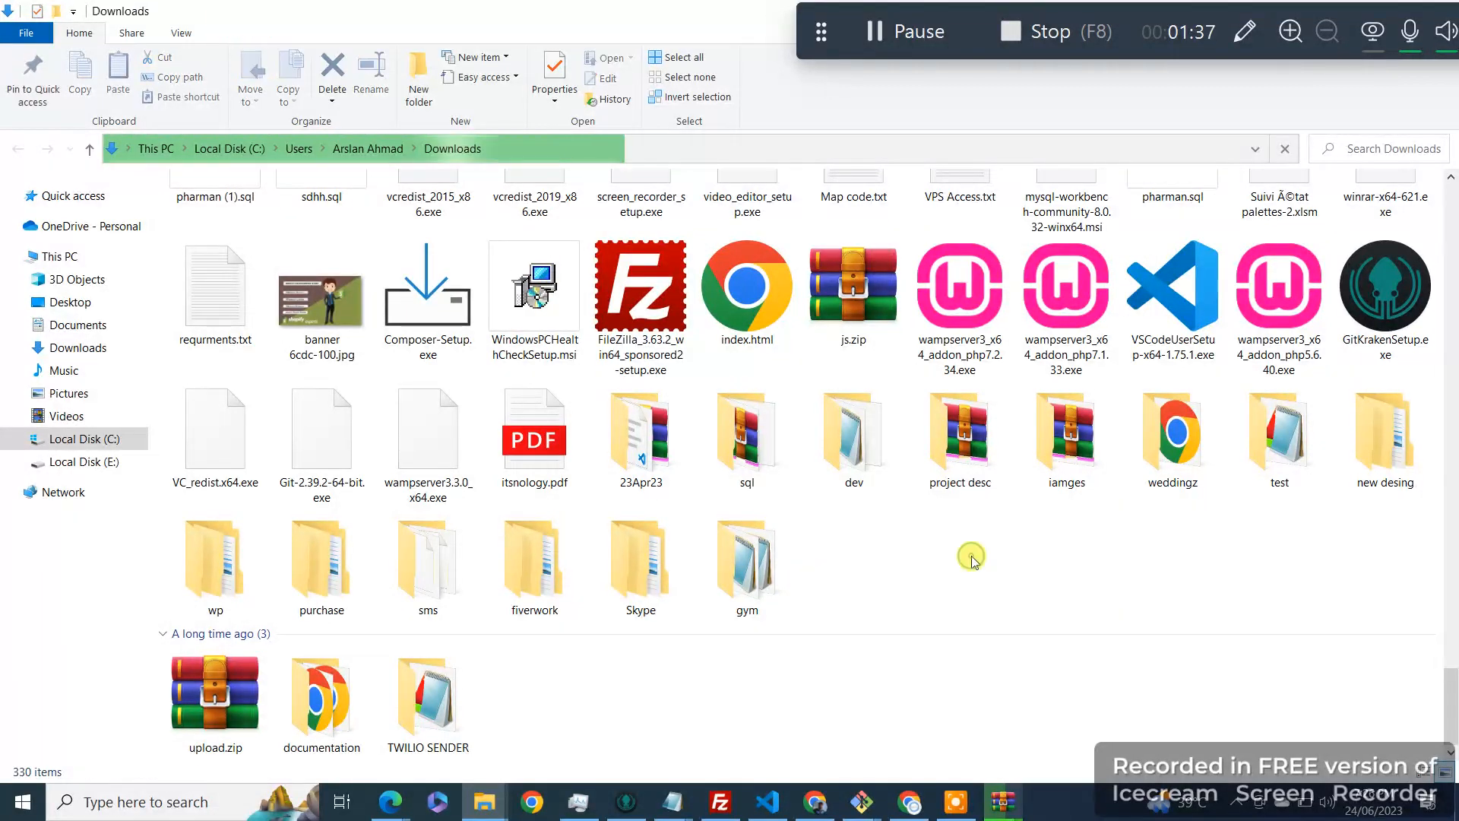
pyautogui.press('w')
pyautogui.press('w')
pyautogui.press('w')
pyautogui.press('w')
pyautogui.press('w')
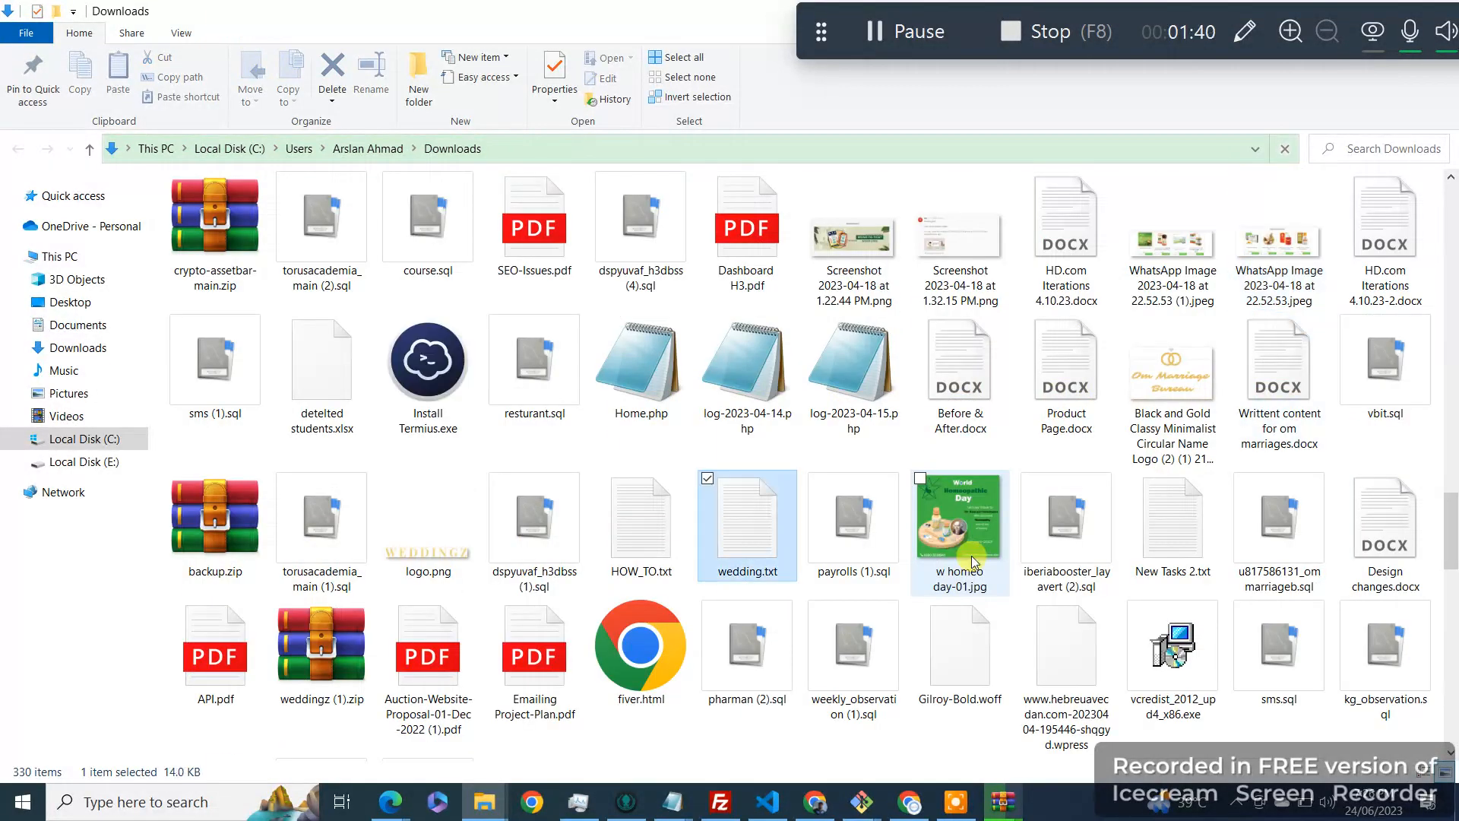
pyautogui.press('w')
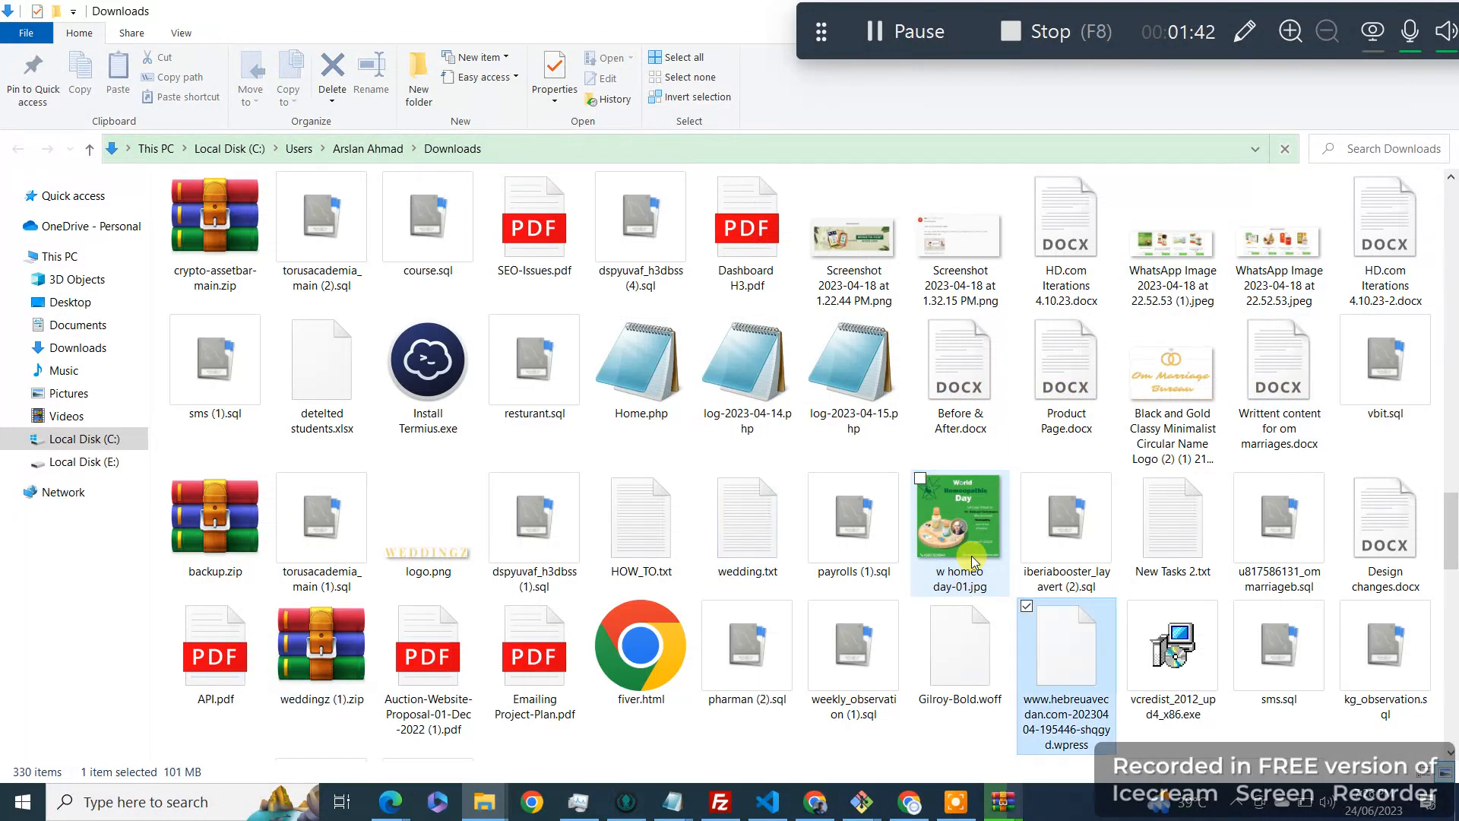
pyautogui.press('w')
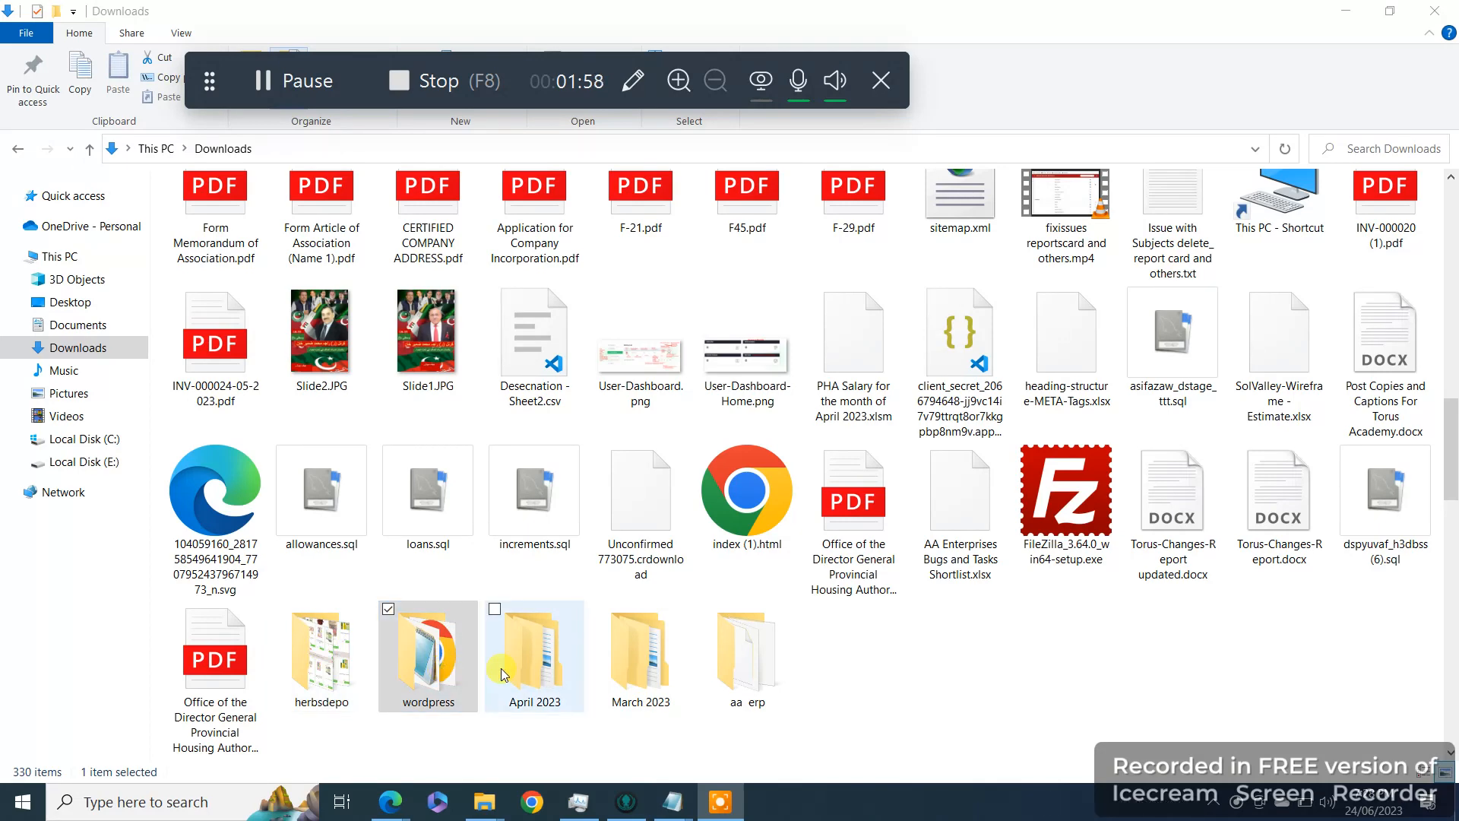
pyautogui.click(415, 678)
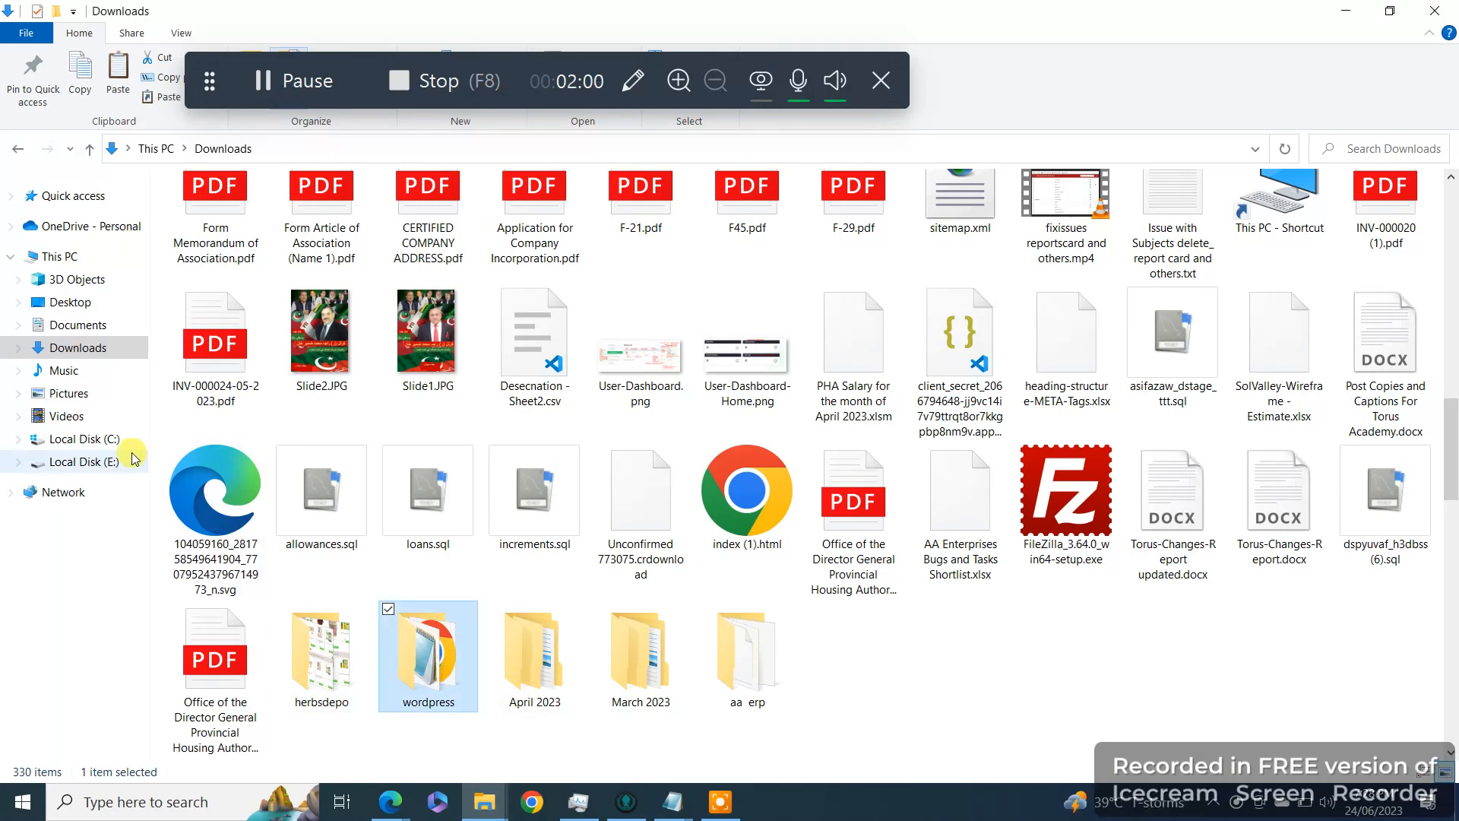
pyautogui.click(87, 439)
pyautogui.doubleClick(302, 415)
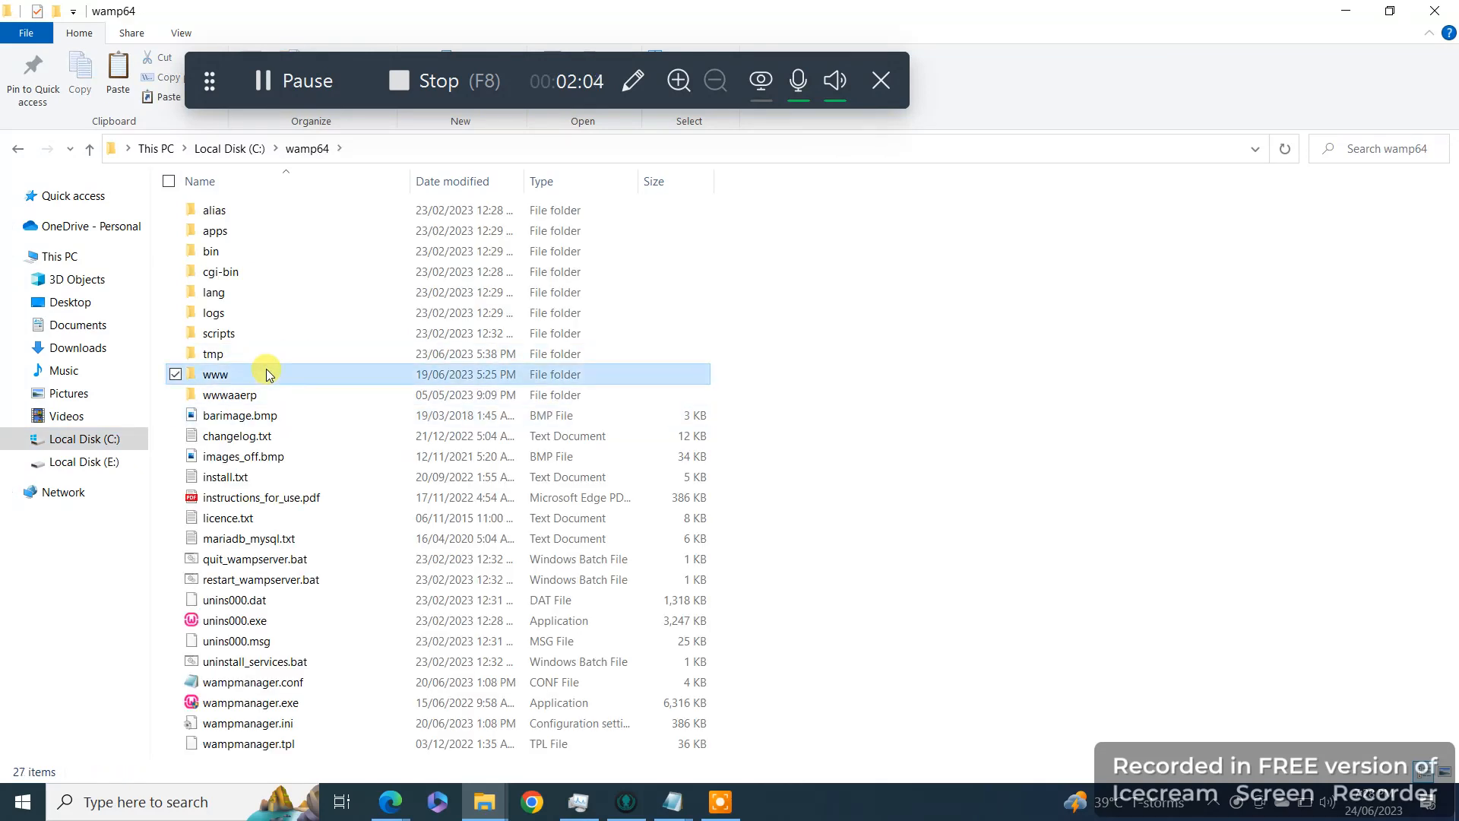
pyautogui.doubleClick(266, 374)
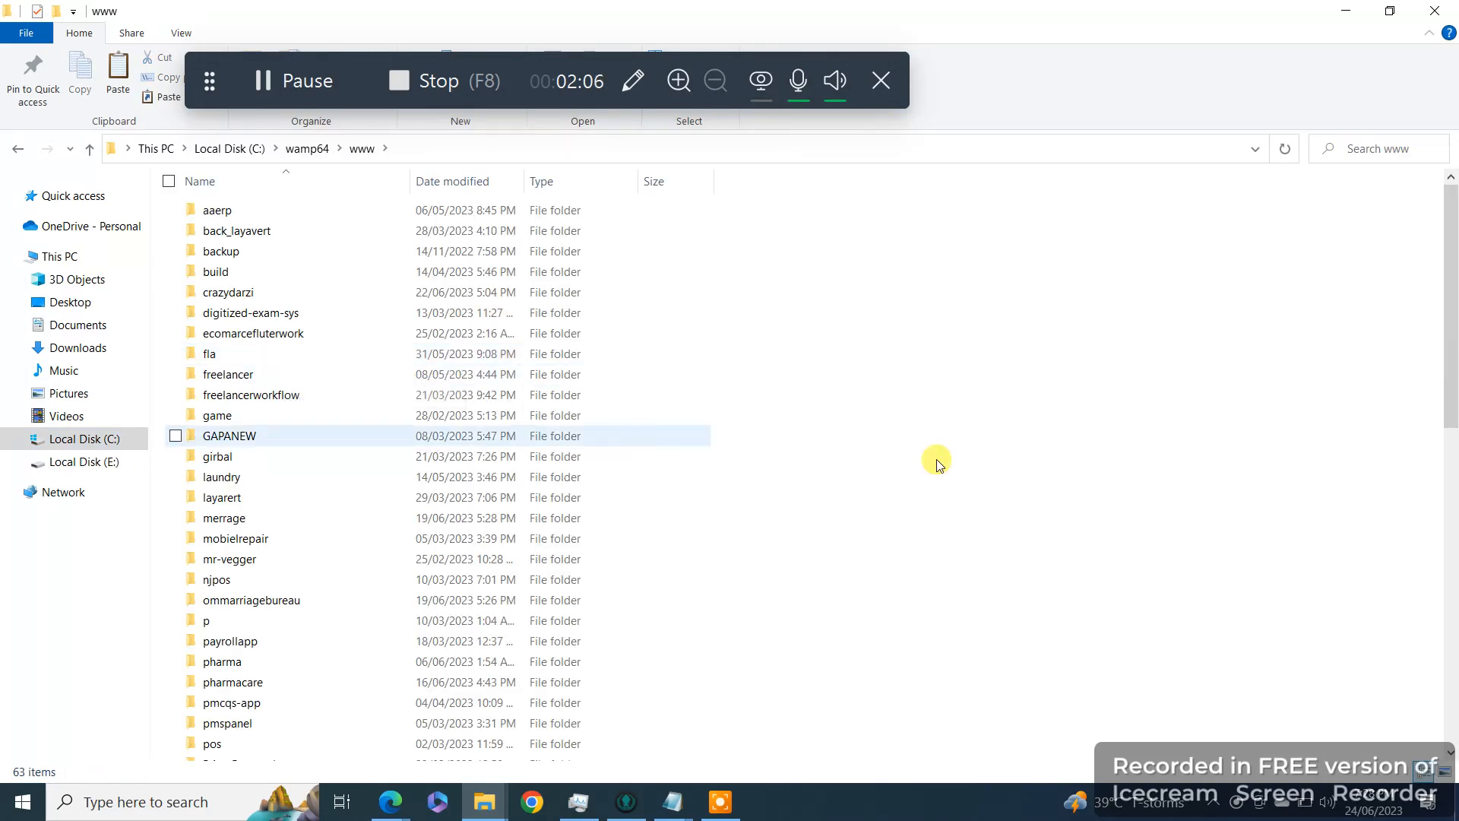
pyautogui.hotkey('ctrl', 'v')
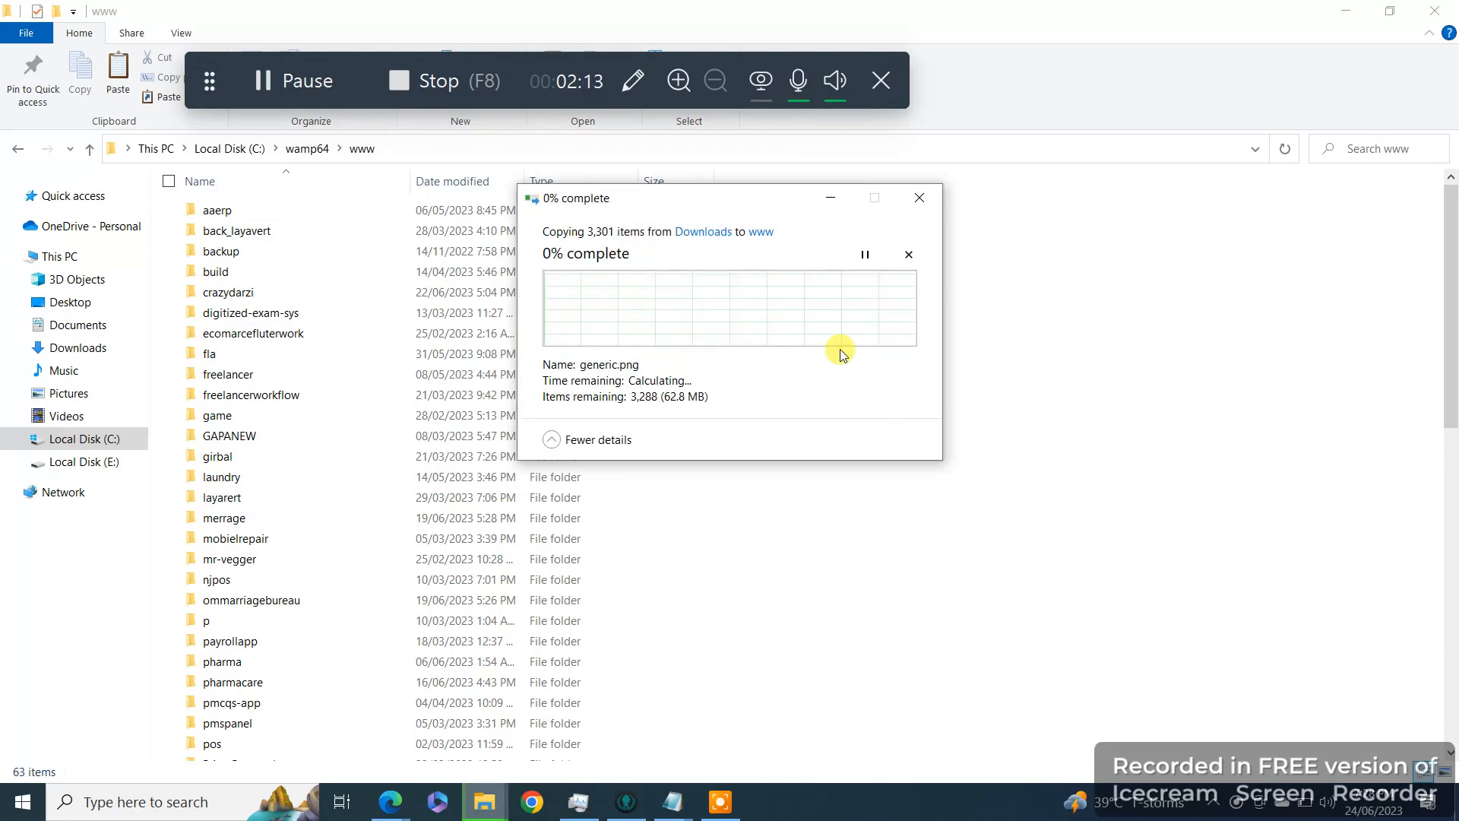
# Step: Return from the www folder window to the Chrome new tab
pyautogui.click(262, 76)
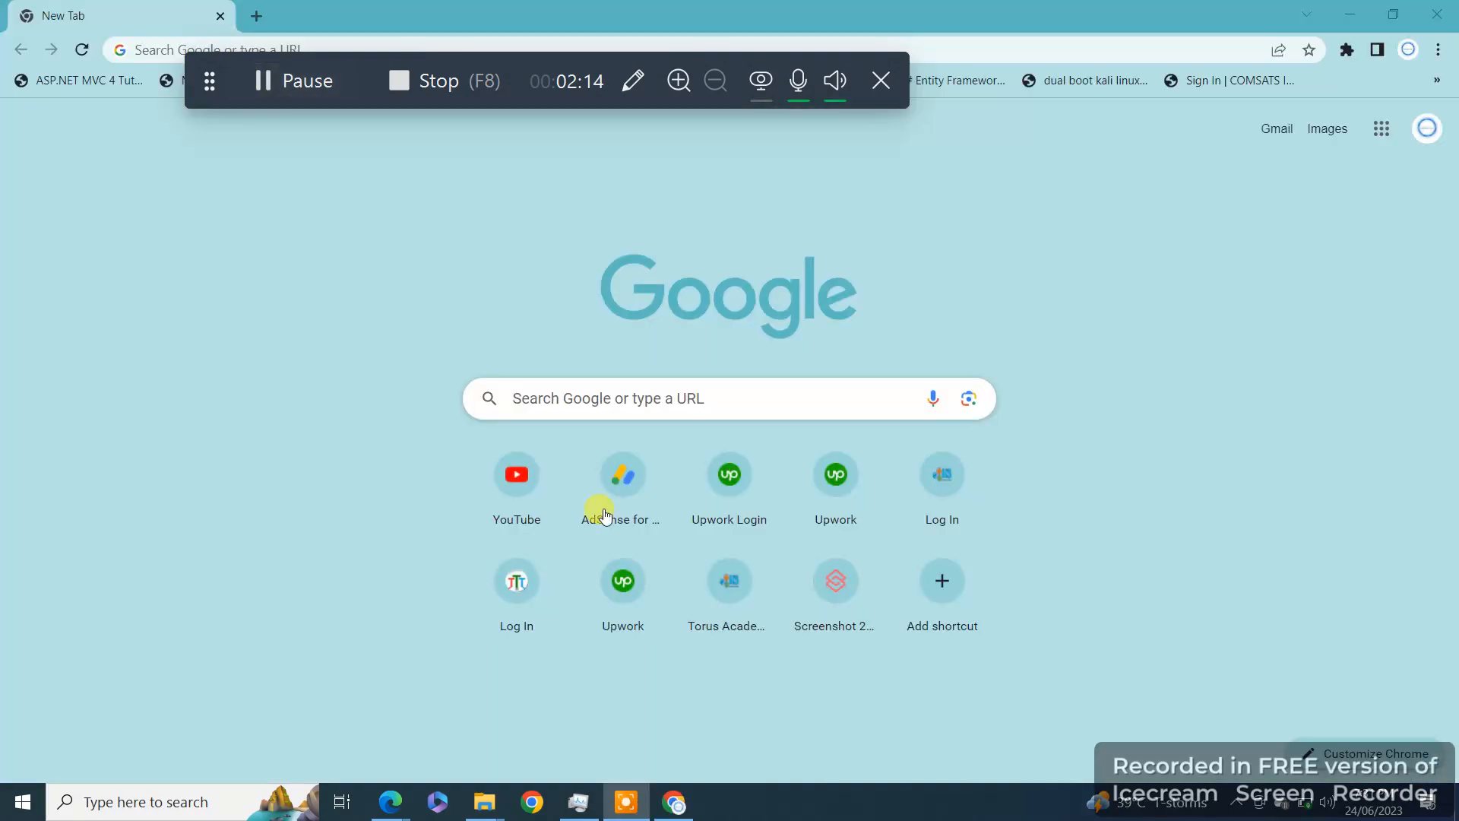
pyautogui.moveTo(484, 802)
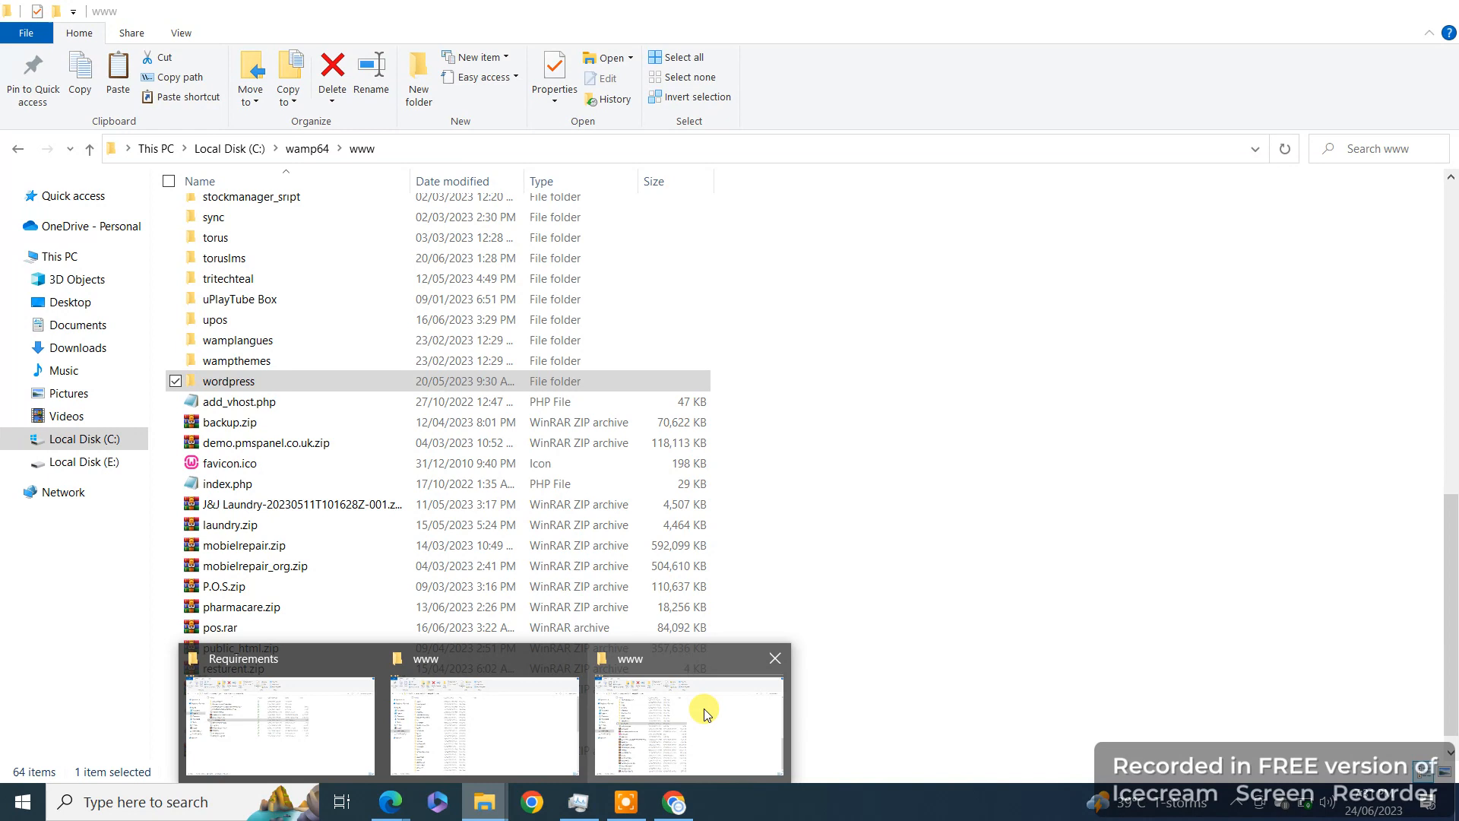
pyautogui.click(707, 713)
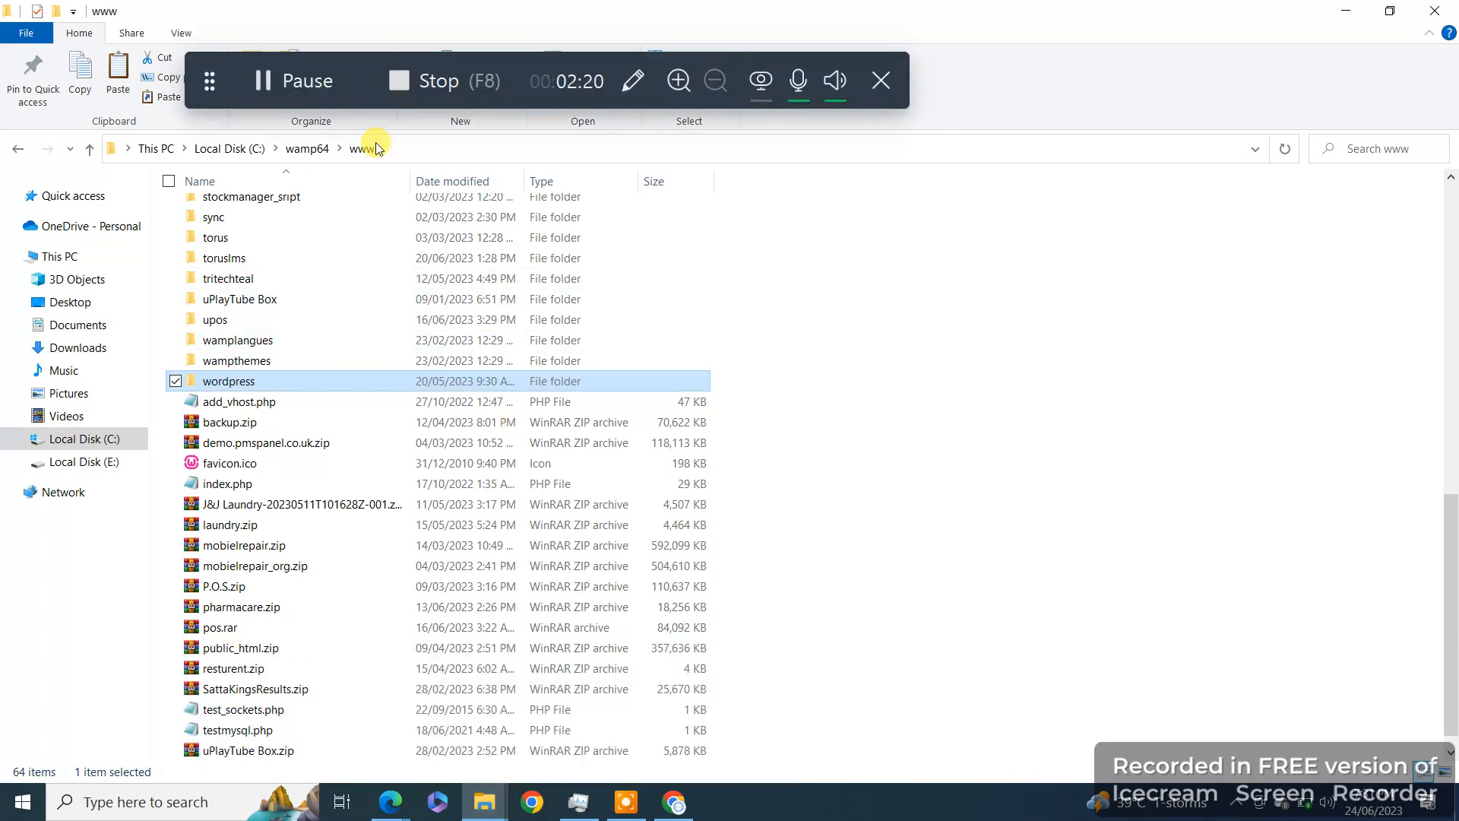
pyautogui.click(672, 805)
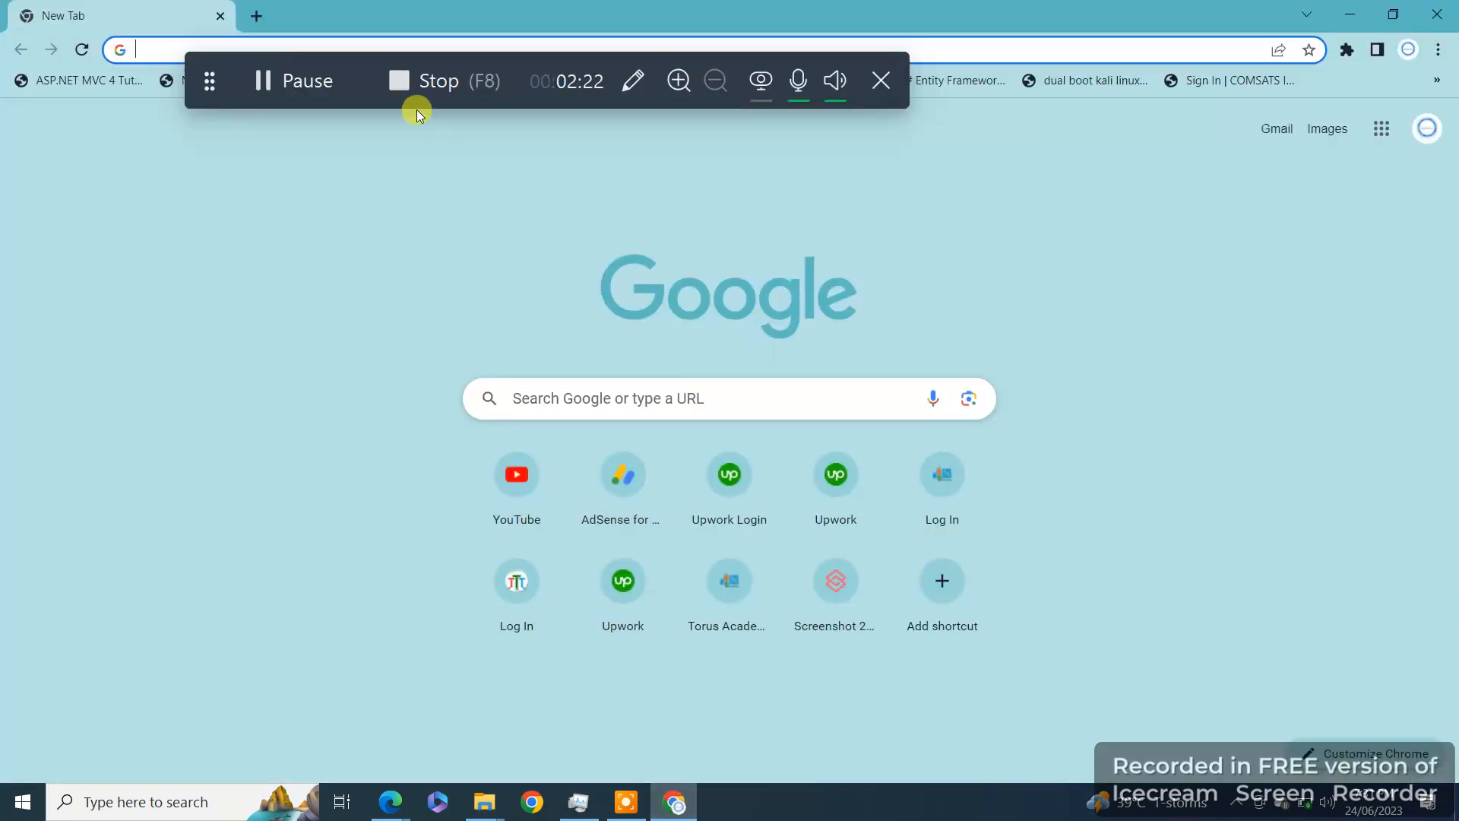
# Step: Load localhost/wordpress in the address bar
pyautogui.moveTo(468, 59); pyautogui.dragTo(972, 68)
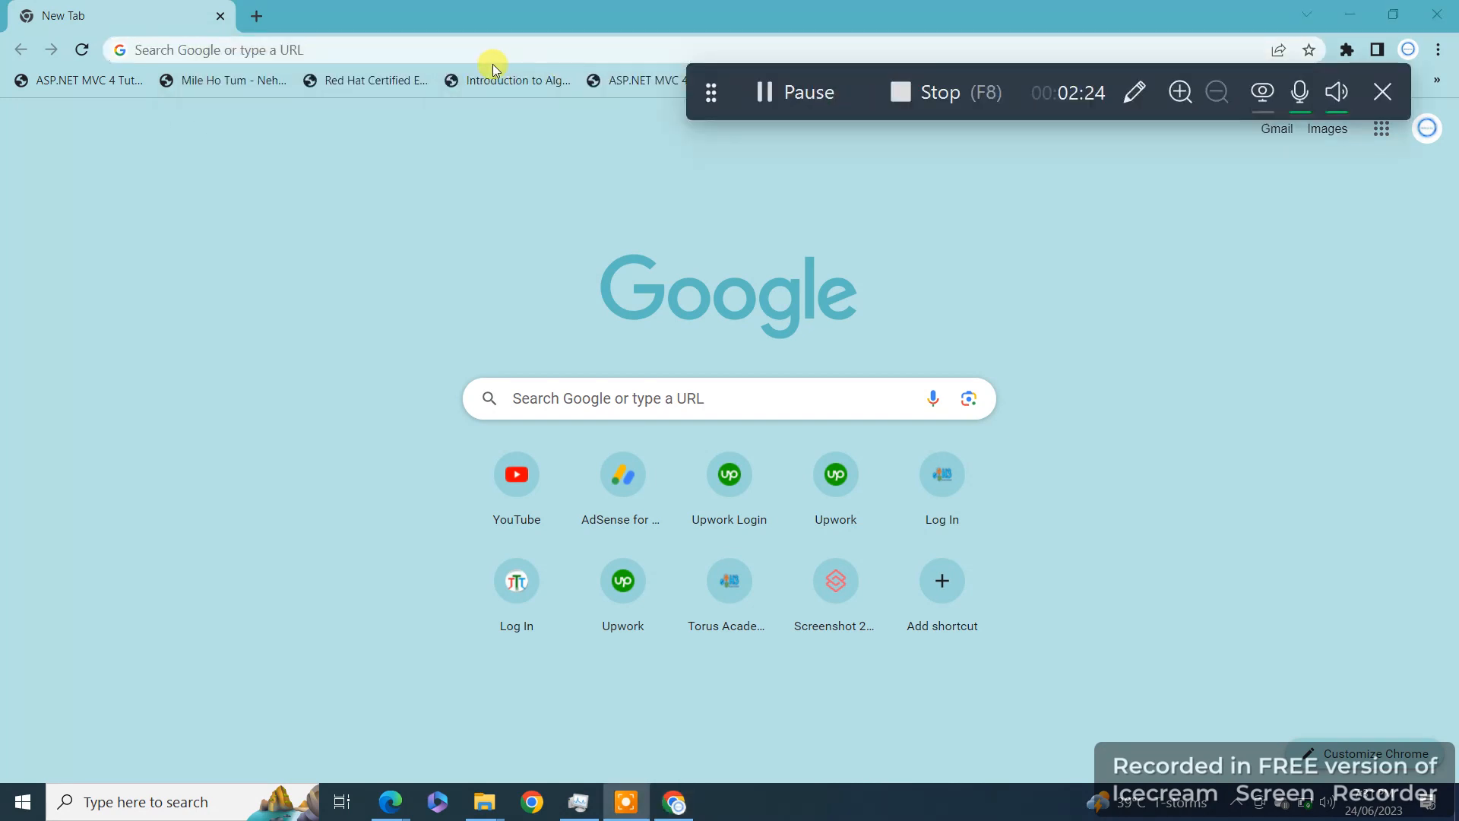
pyautogui.click(493, 47)
pyautogui.write('loca')
pyautogui.press('BackSpace')
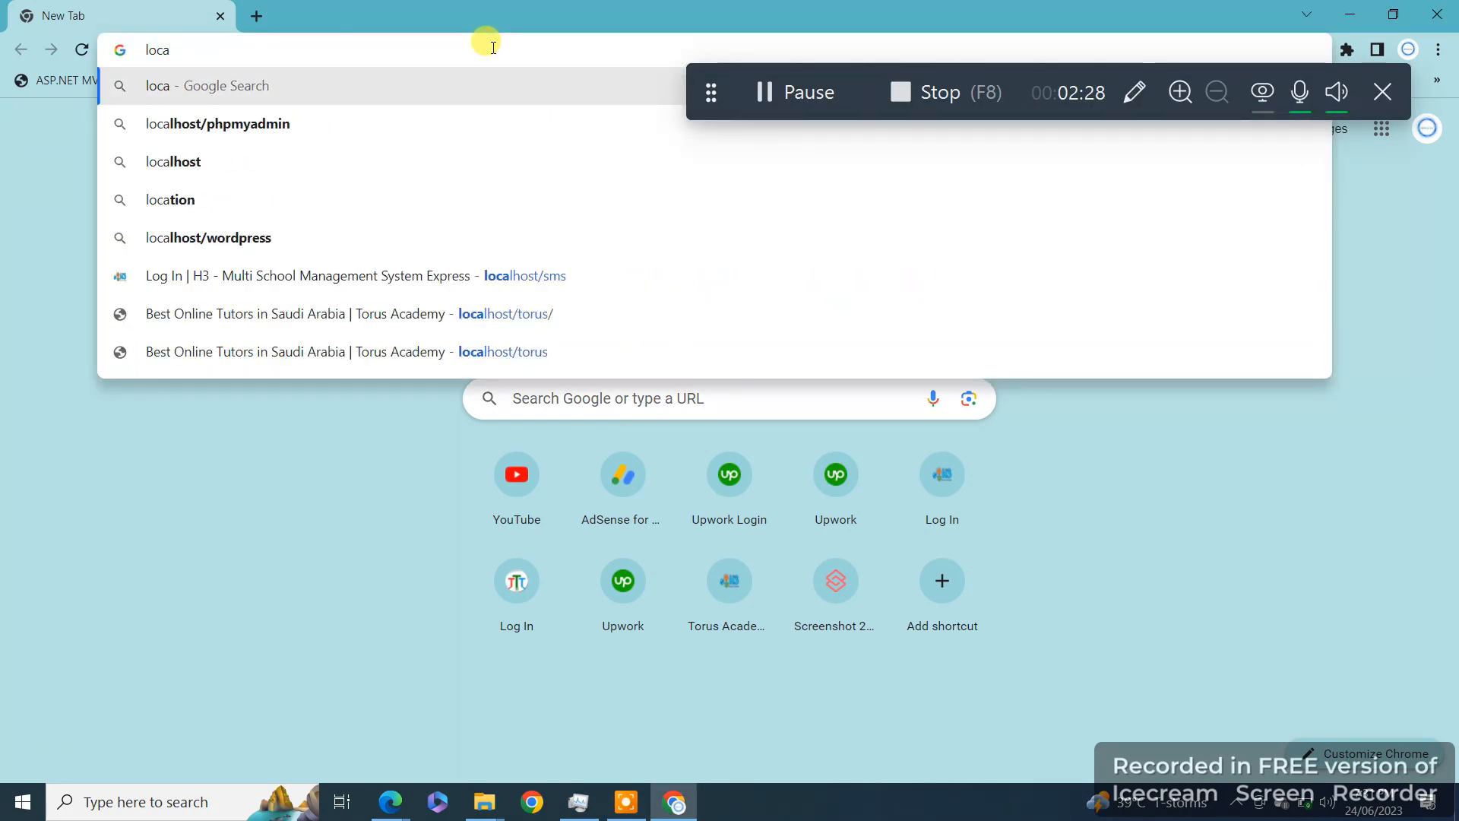
pyautogui.press('Down')
pyautogui.press('BackSpace')
pyautogui.press('BackSpace')
pyautogui.press('BackSpace')
pyautogui.press('BackSpace')
pyautogui.press('BackSpace')
pyautogui.press('BackSpace')
pyautogui.press('BackSpace')
pyautogui.press('BackSpace')
pyautogui.press('BackSpace')
pyautogui.press('BackSpace')
pyautogui.write('w')
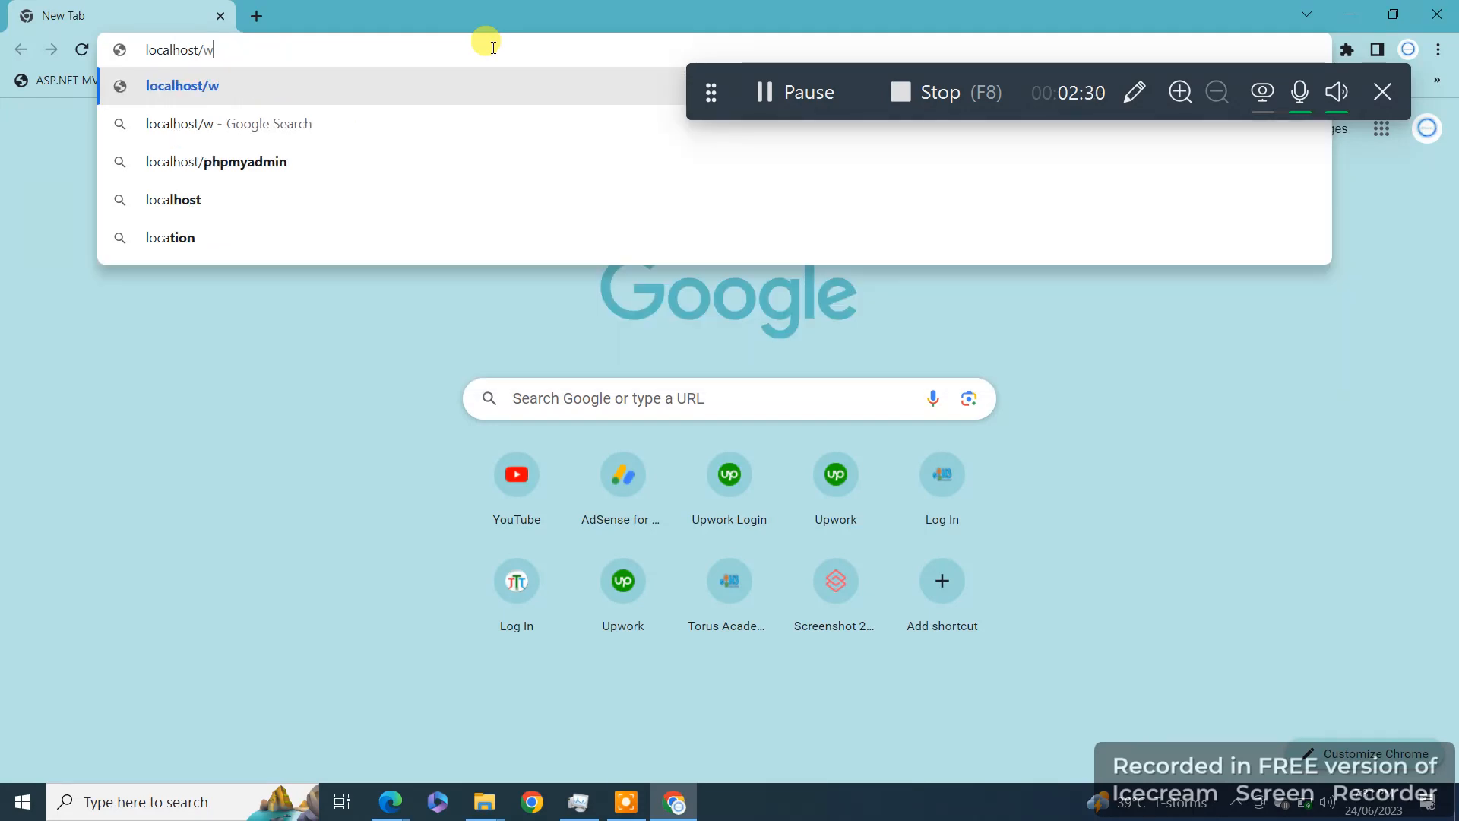
pyautogui.write('ordpress')
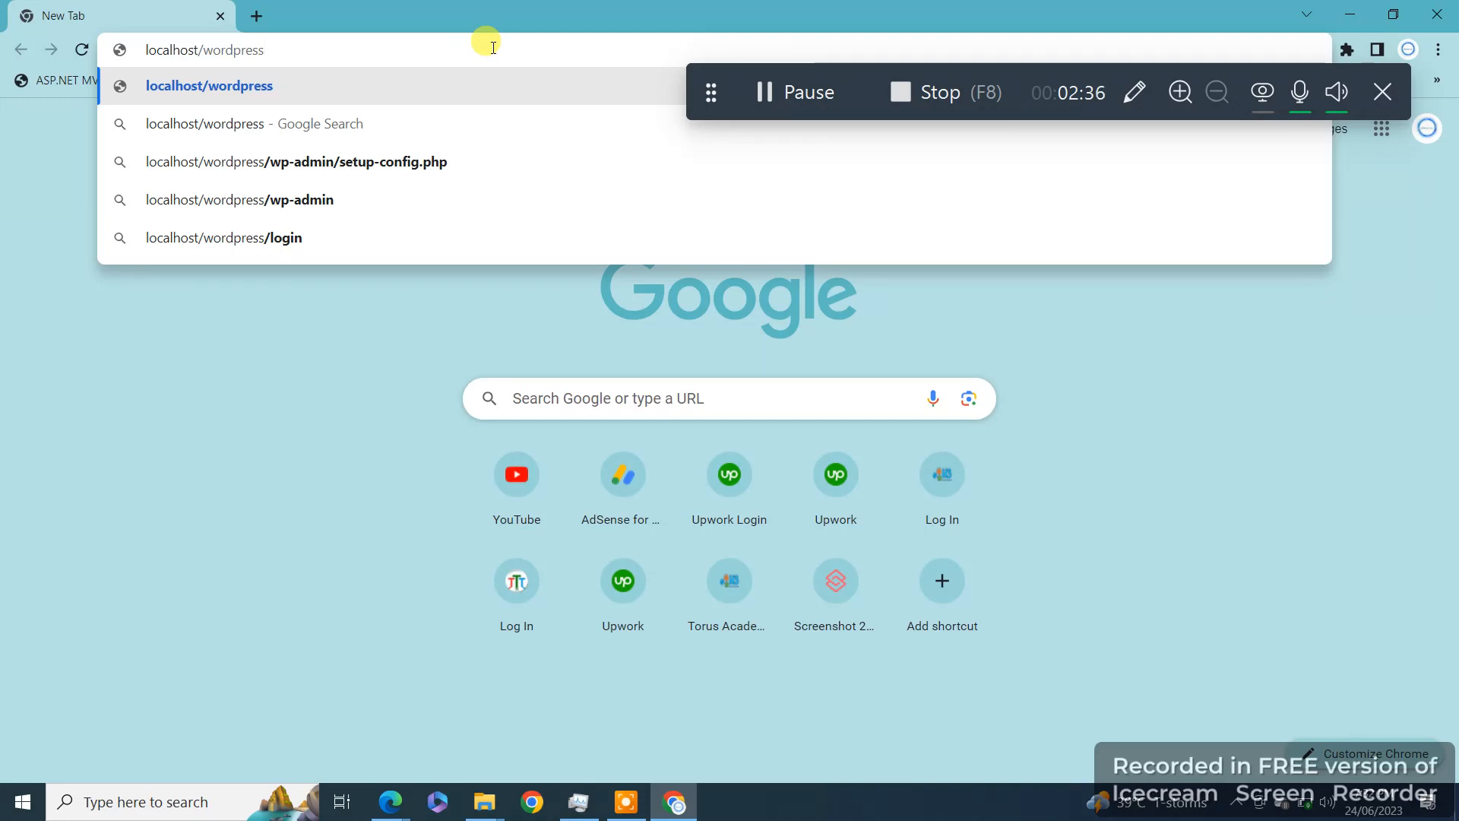
pyautogui.press('Return')
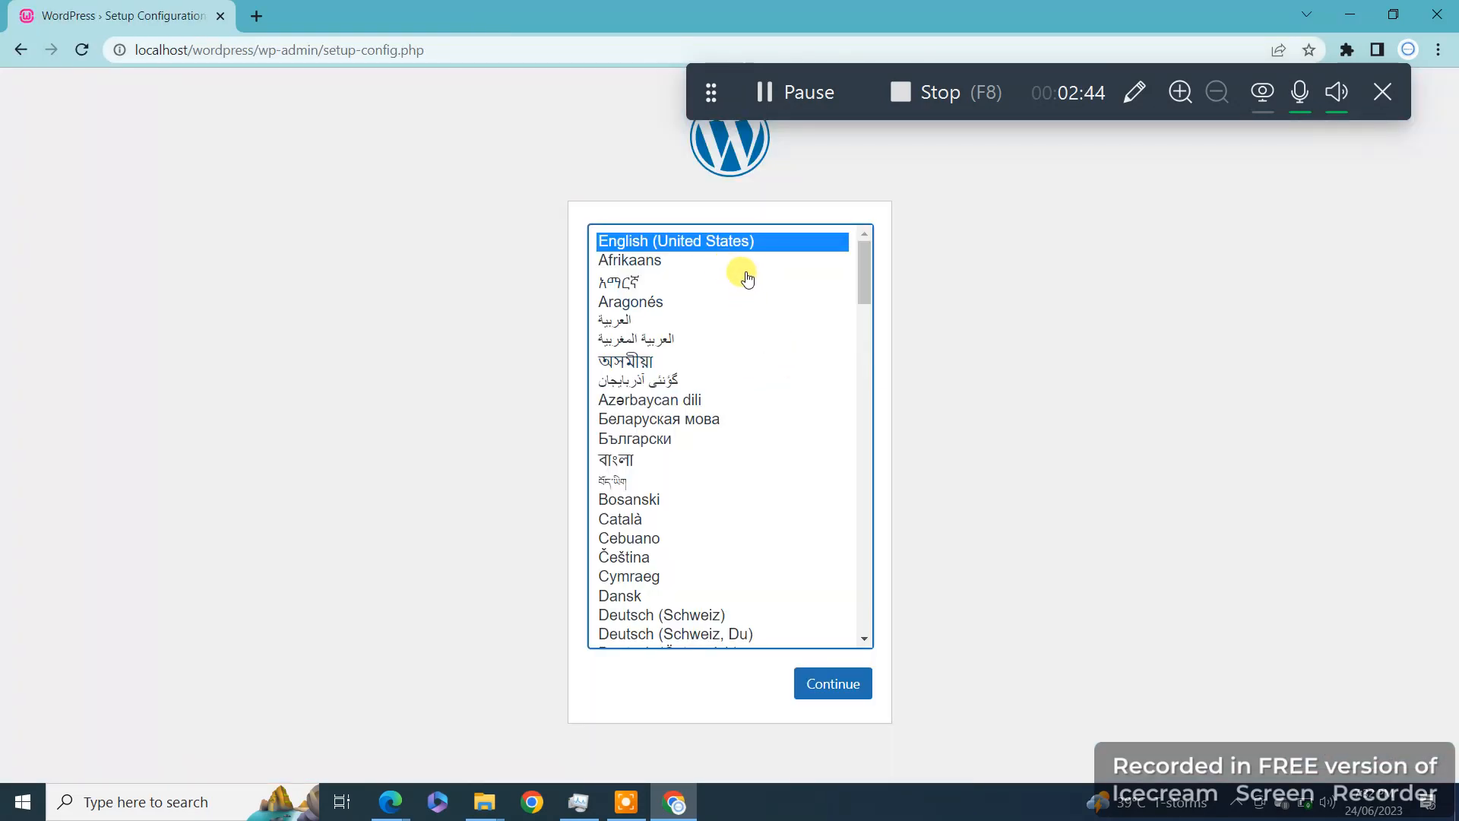
# Step: Continue setup in English, then go to a localhost/php suggestion in a new tab
pyautogui.click(842, 684)
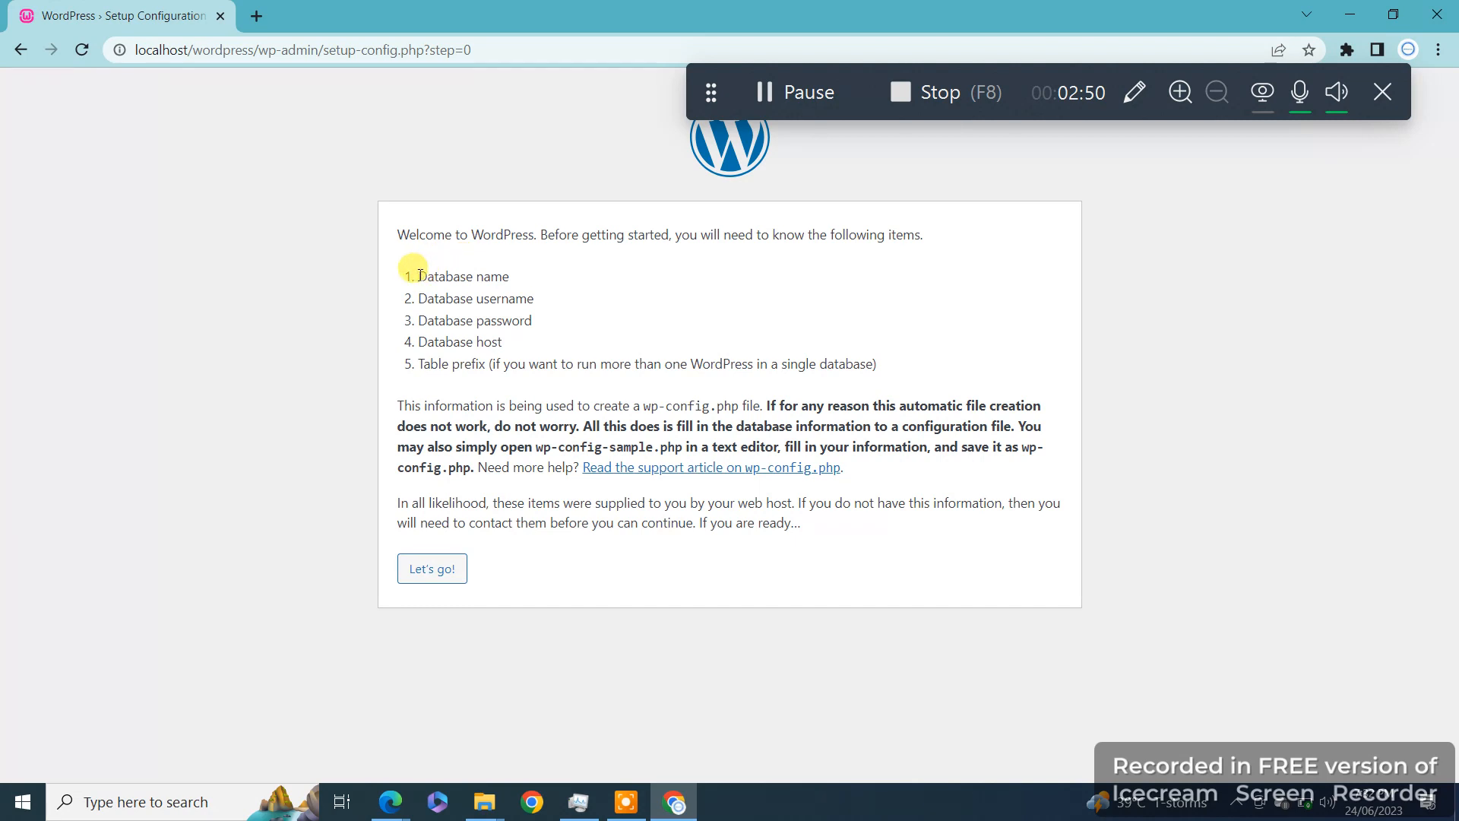
pyautogui.moveTo(418, 276); pyautogui.dragTo(534, 299)
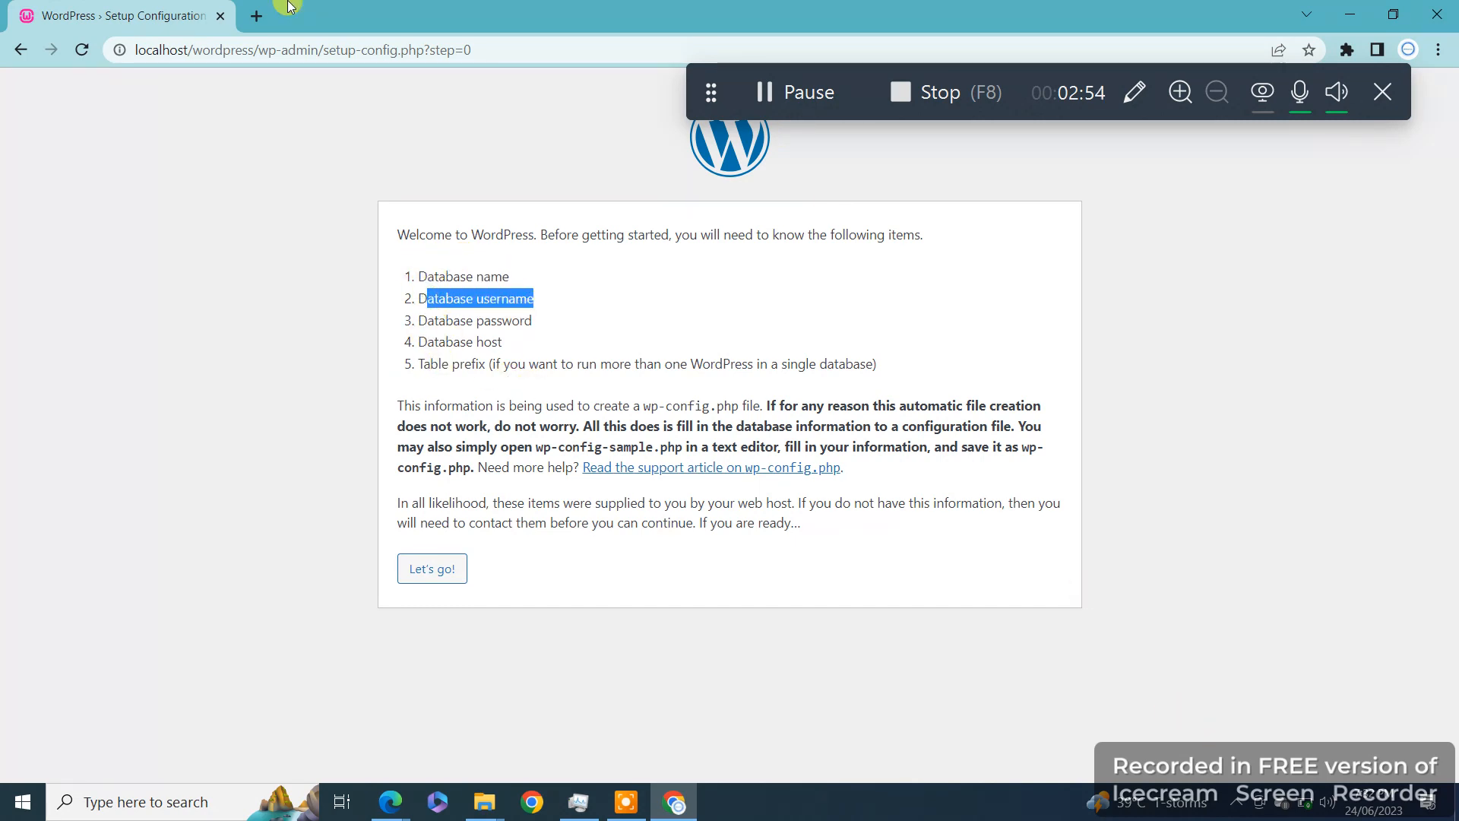
pyautogui.click(256, 16)
pyautogui.write('localhost/')
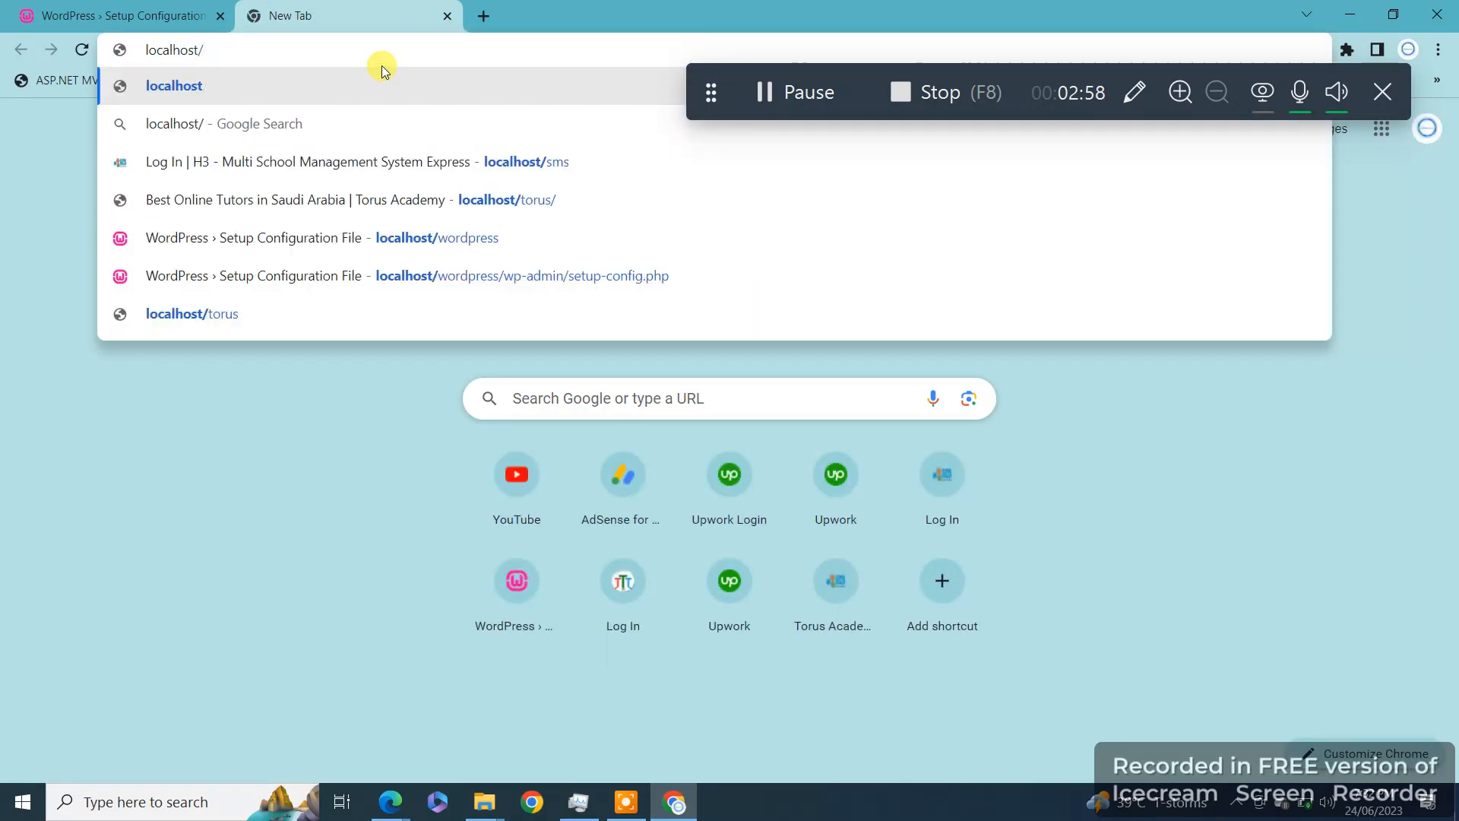
pyautogui.write('p')
pyautogui.press('Down')
pyautogui.press('Down')
pyautogui.press('Down')
pyautogui.press('Return')
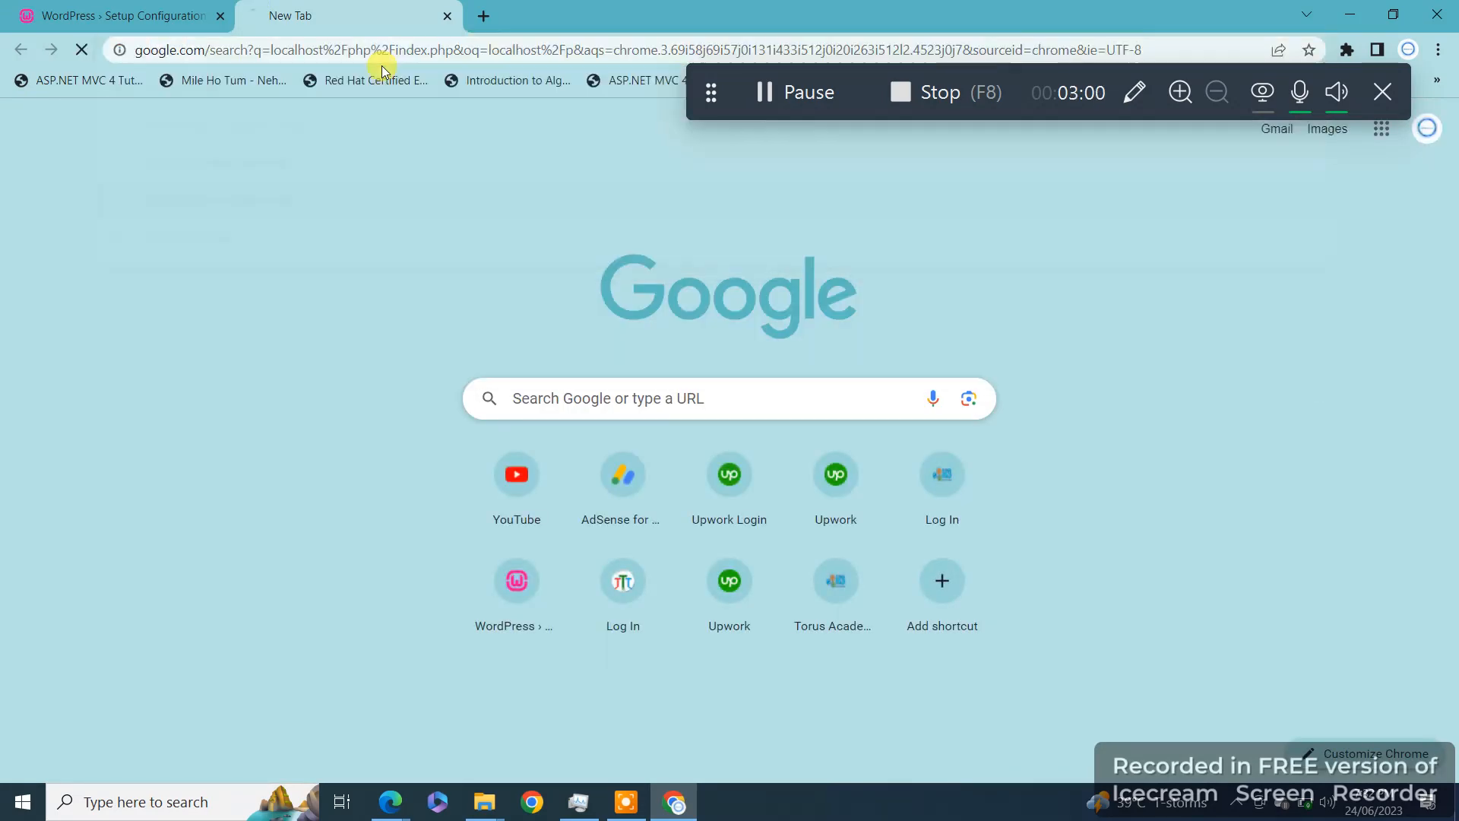
# Step: Launch phpMyAdmin 5.2.0 from the Wampserver tray menu
pyautogui.click(1239, 804)
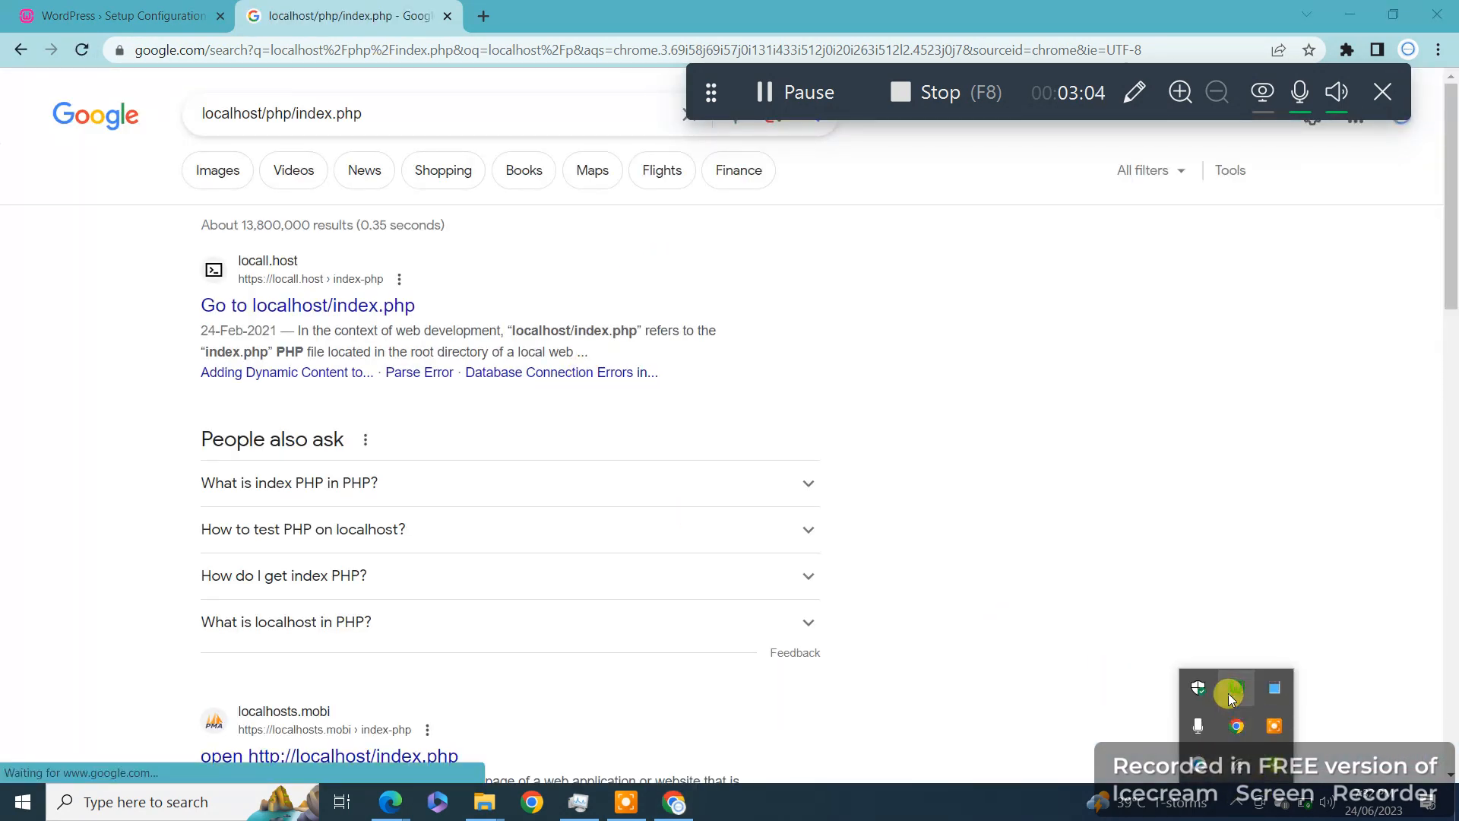
pyautogui.click(1233, 687)
pyautogui.moveTo(1266, 428)
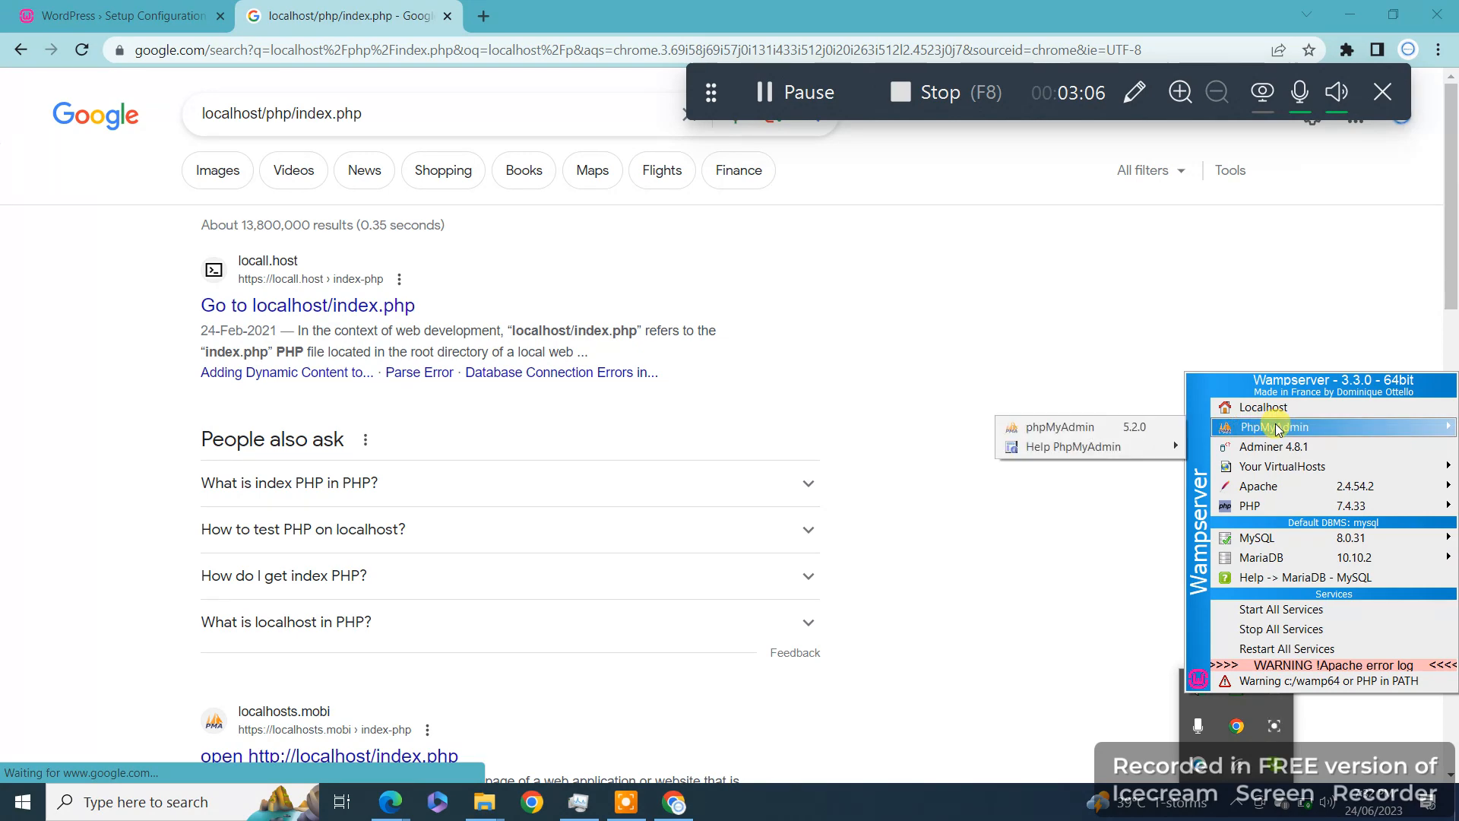
pyautogui.click(1109, 428)
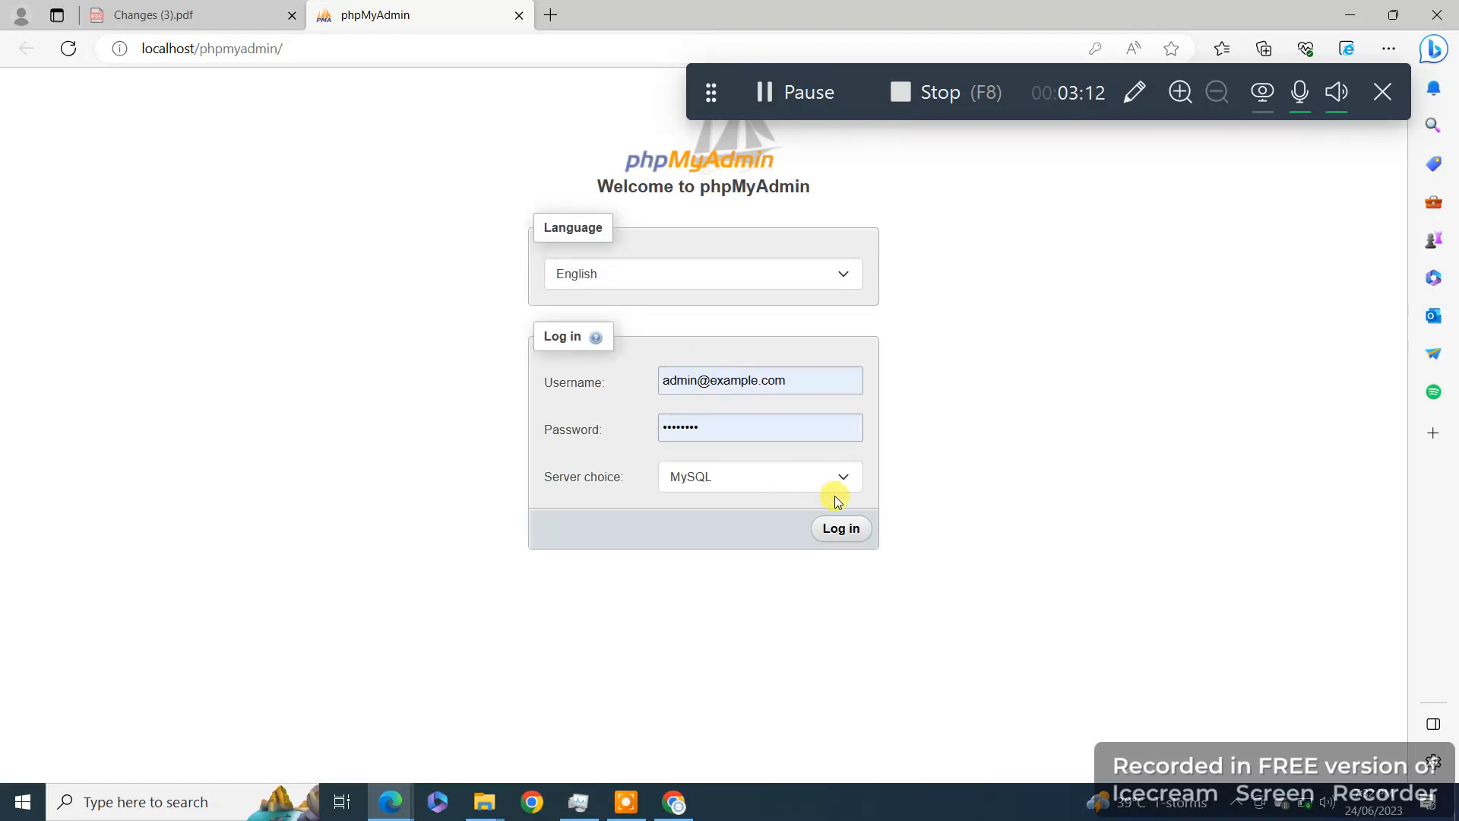
# Step: Log in to phpMyAdmin as root with the account password
pyautogui.hotkey('ctrl', 'a')
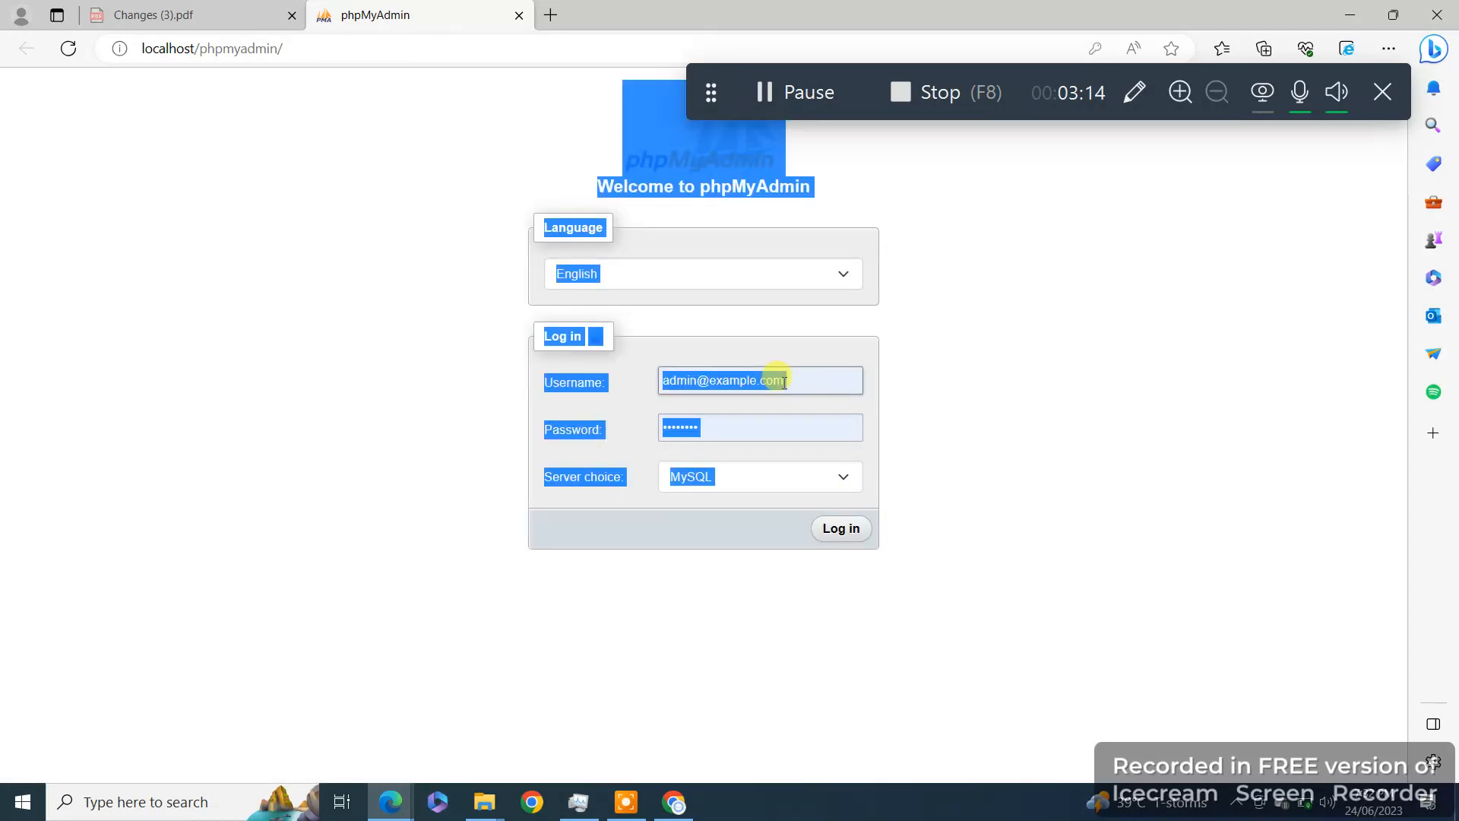
pyautogui.click(828, 380)
pyautogui.hotkey('ctrl', 'a')
pyautogui.press('BackSpace')
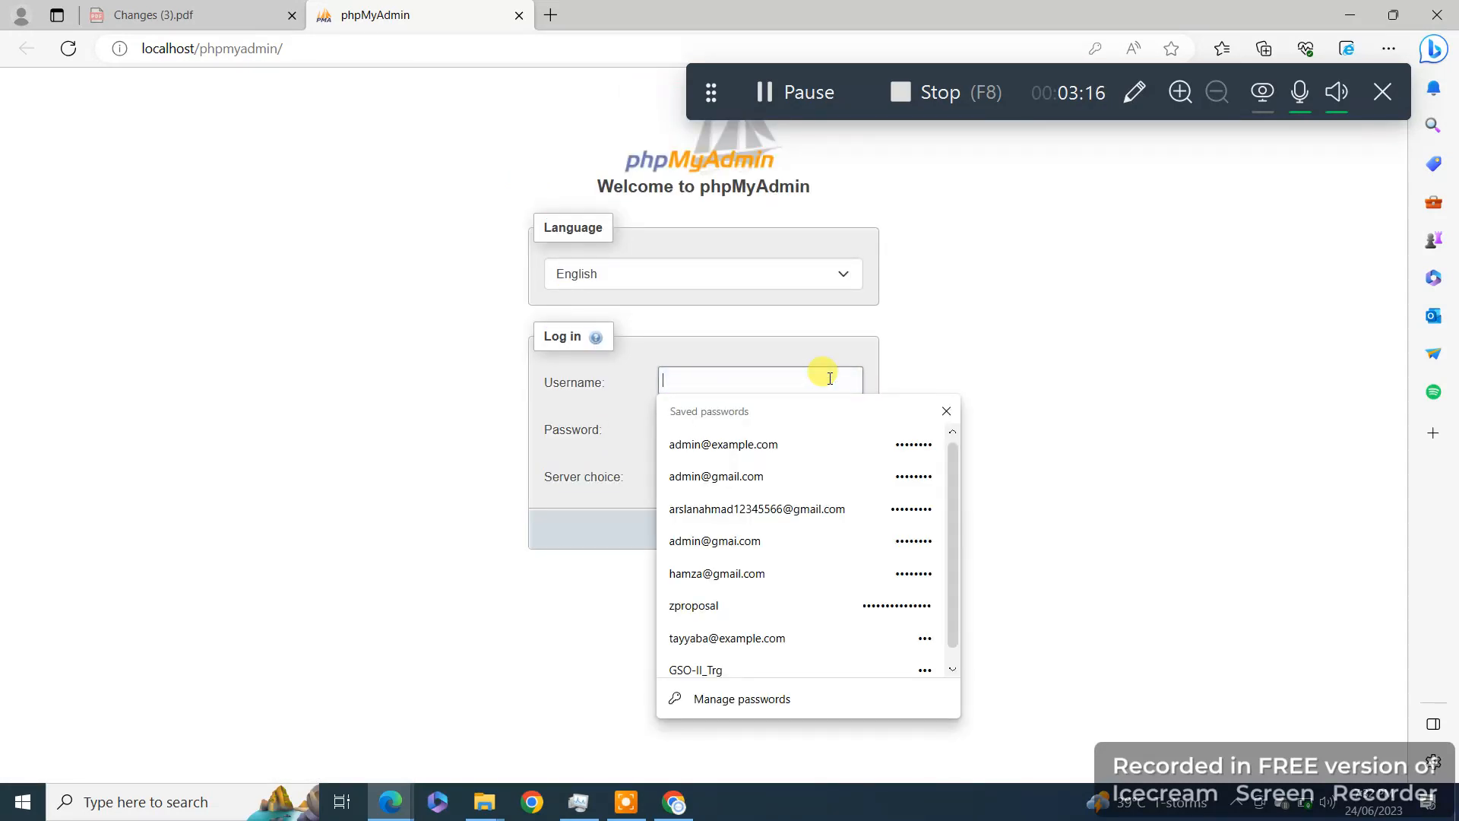
pyautogui.write('root')
pyautogui.click(729, 428)
pyautogui.hotkey('ctrl', 'a')
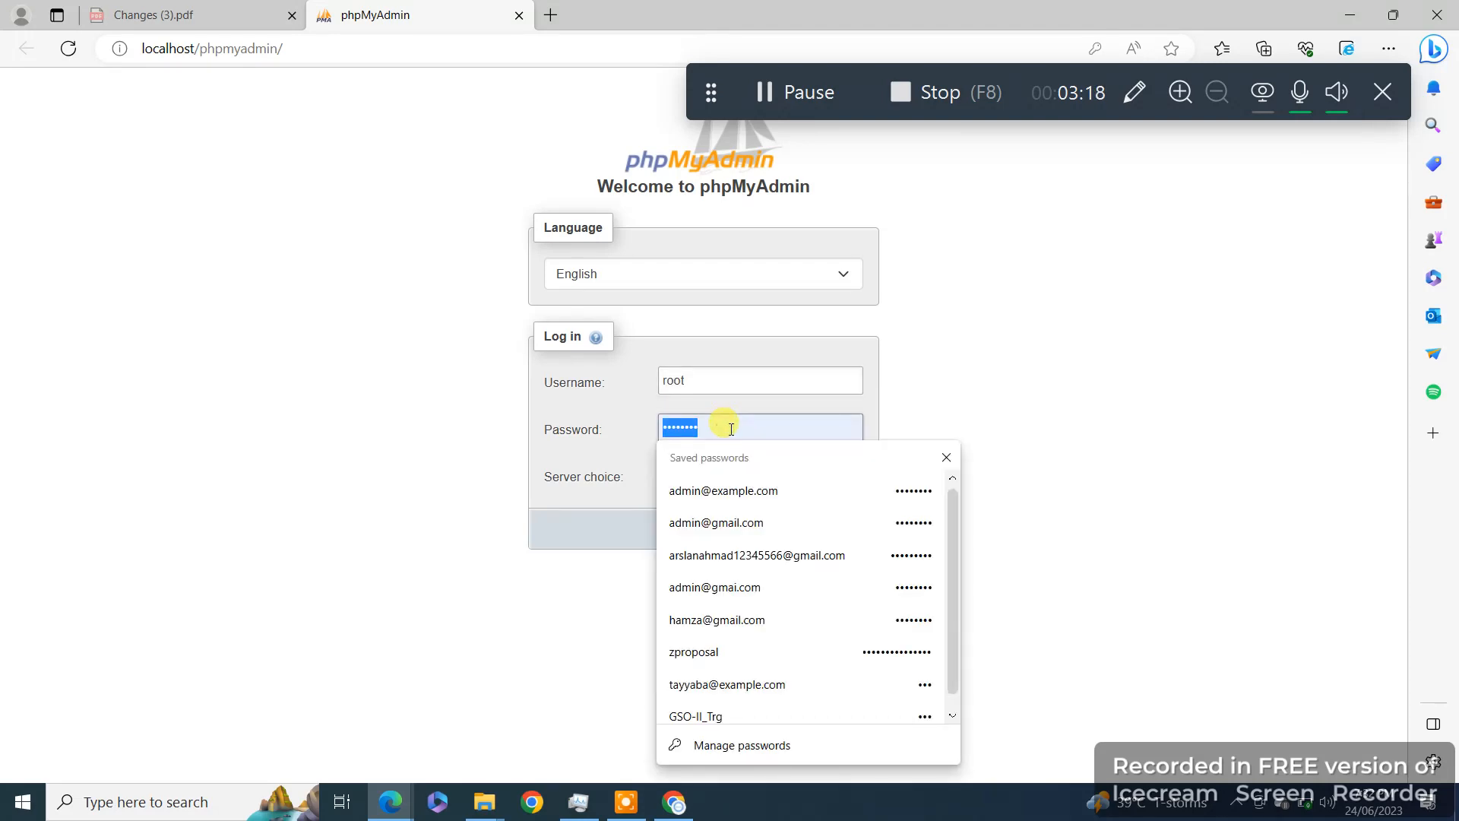
pyautogui.press('BackSpace')
pyautogui.write('root••••')
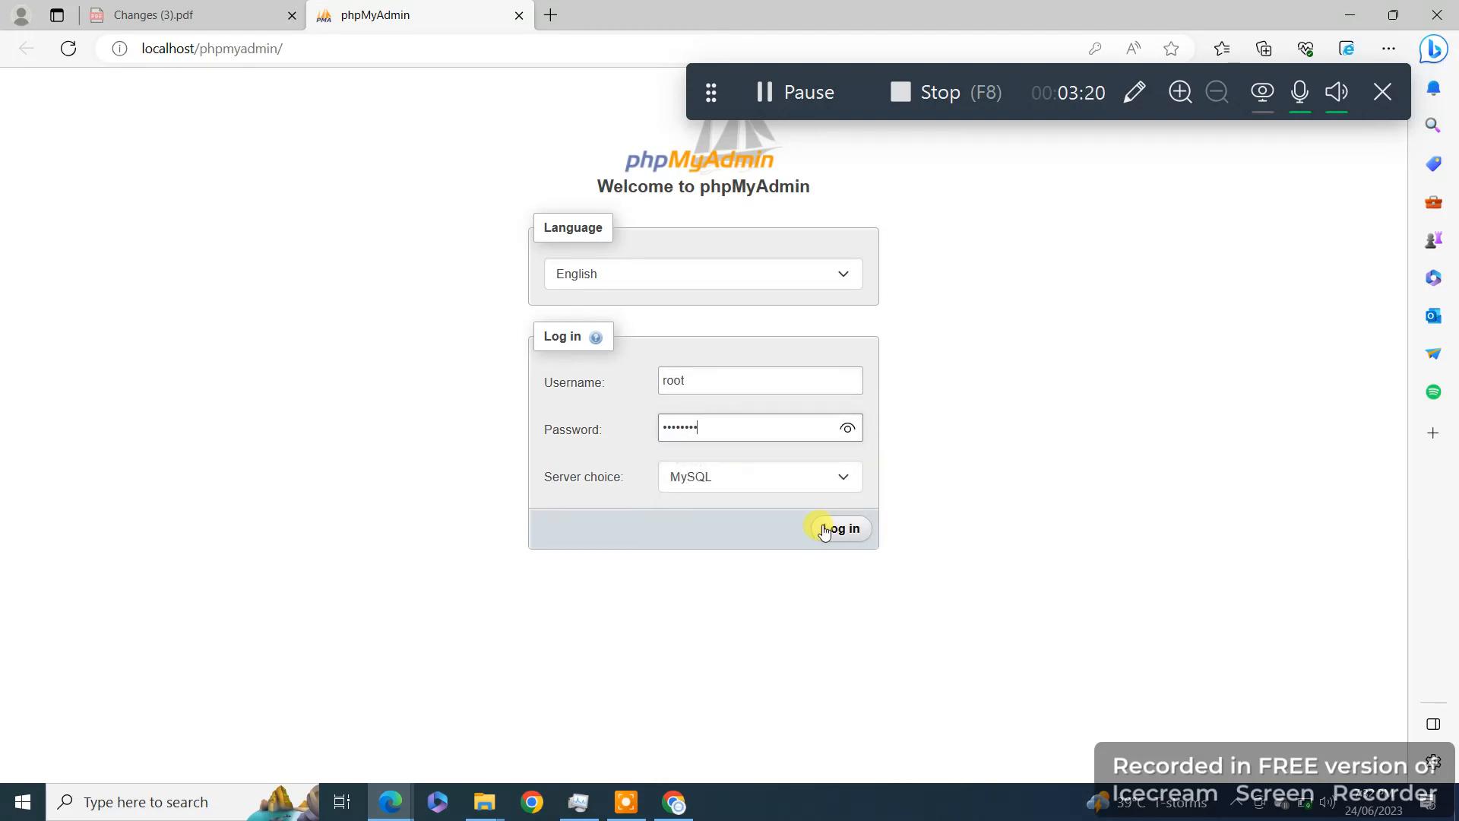
pyautogui.click(832, 529)
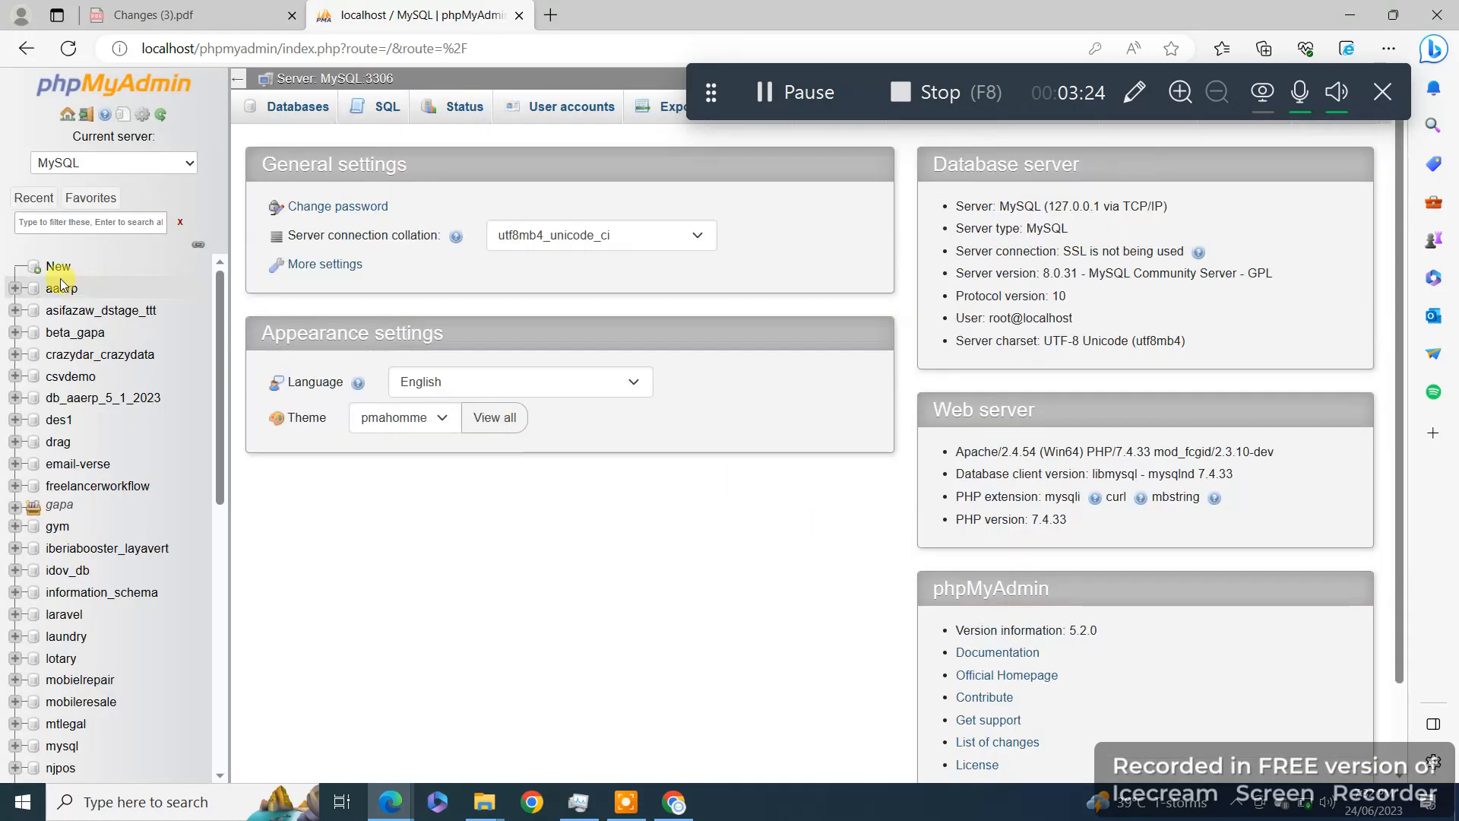
# Step: Create a new database named blogs
pyautogui.click(53, 266)
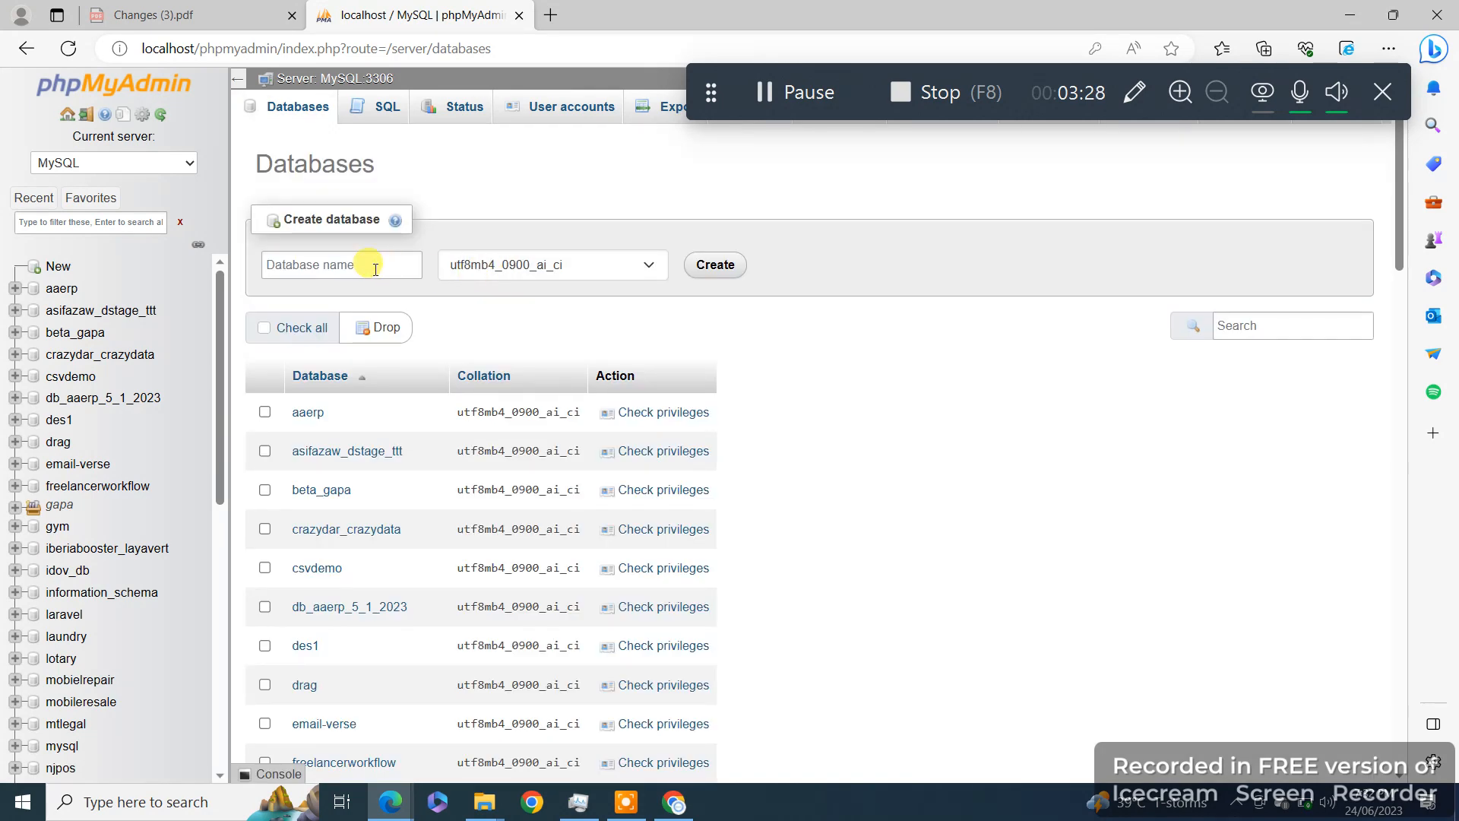
pyautogui.click(375, 269)
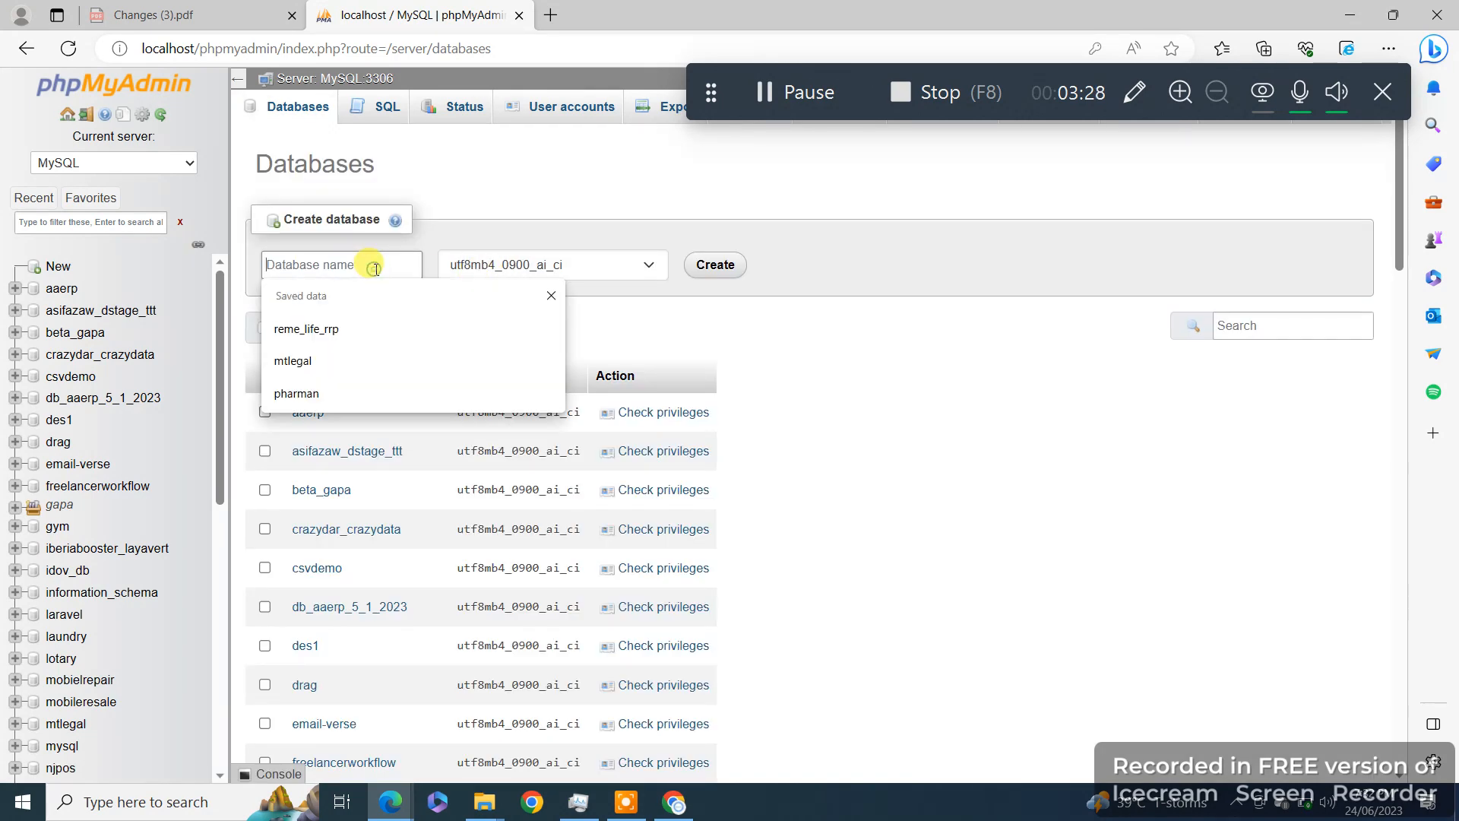
pyautogui.write('blogs')
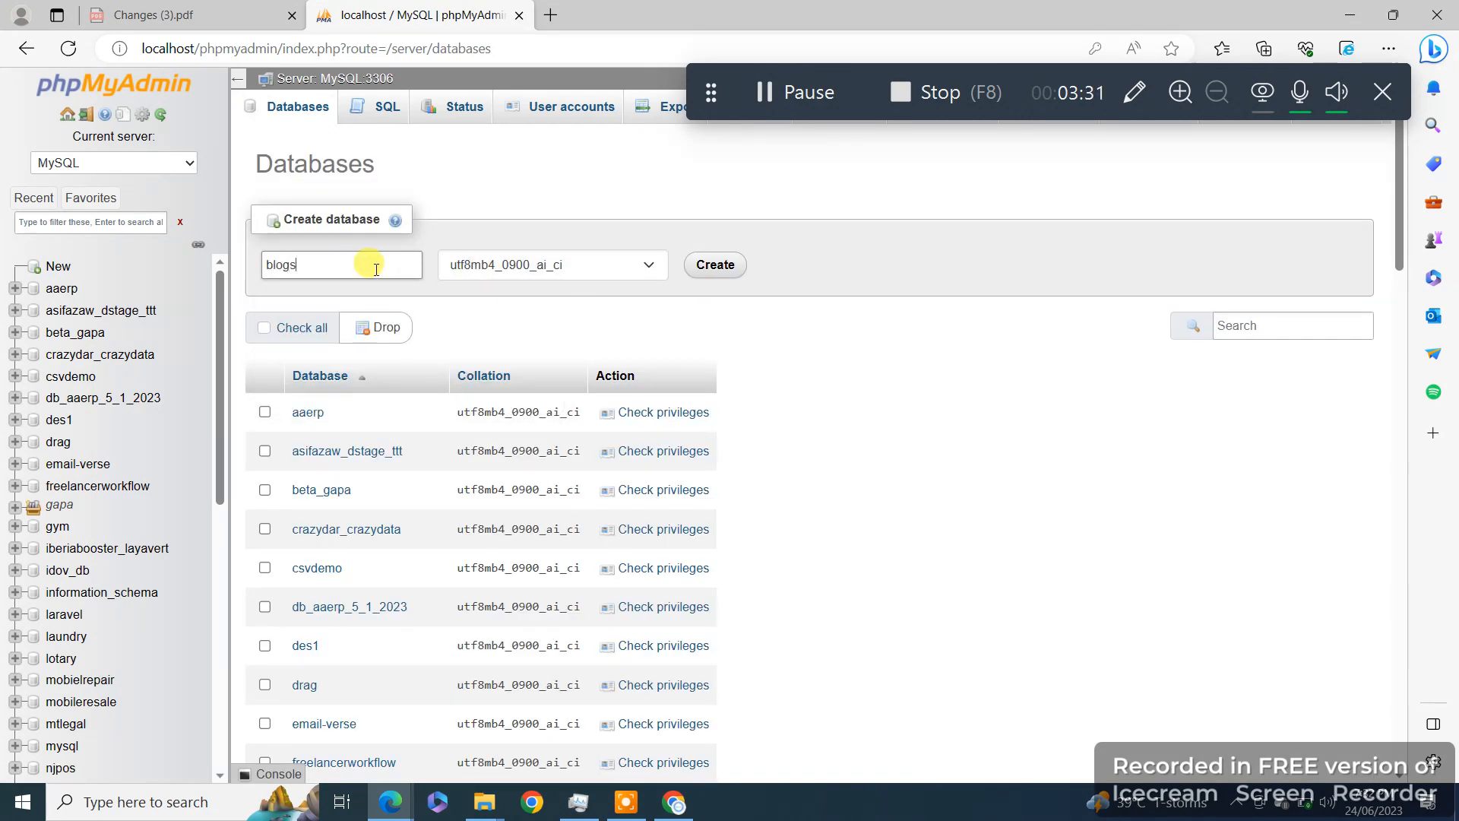
pyautogui.click(700, 264)
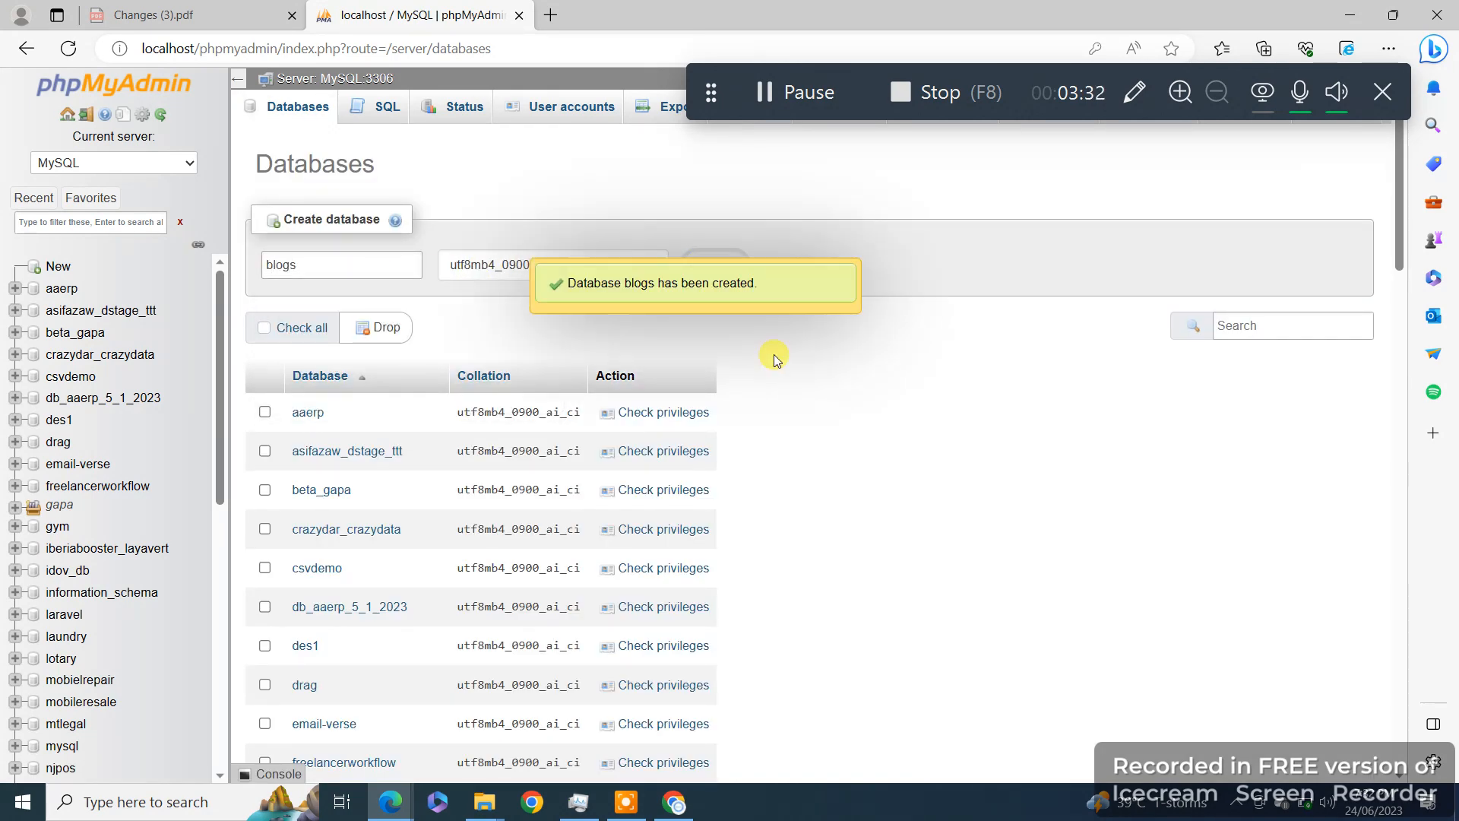
# Step: Enter database blogs, user root, the password and host localhost, submit, and run installation
pyautogui.hotkey('alt', 'Tab')
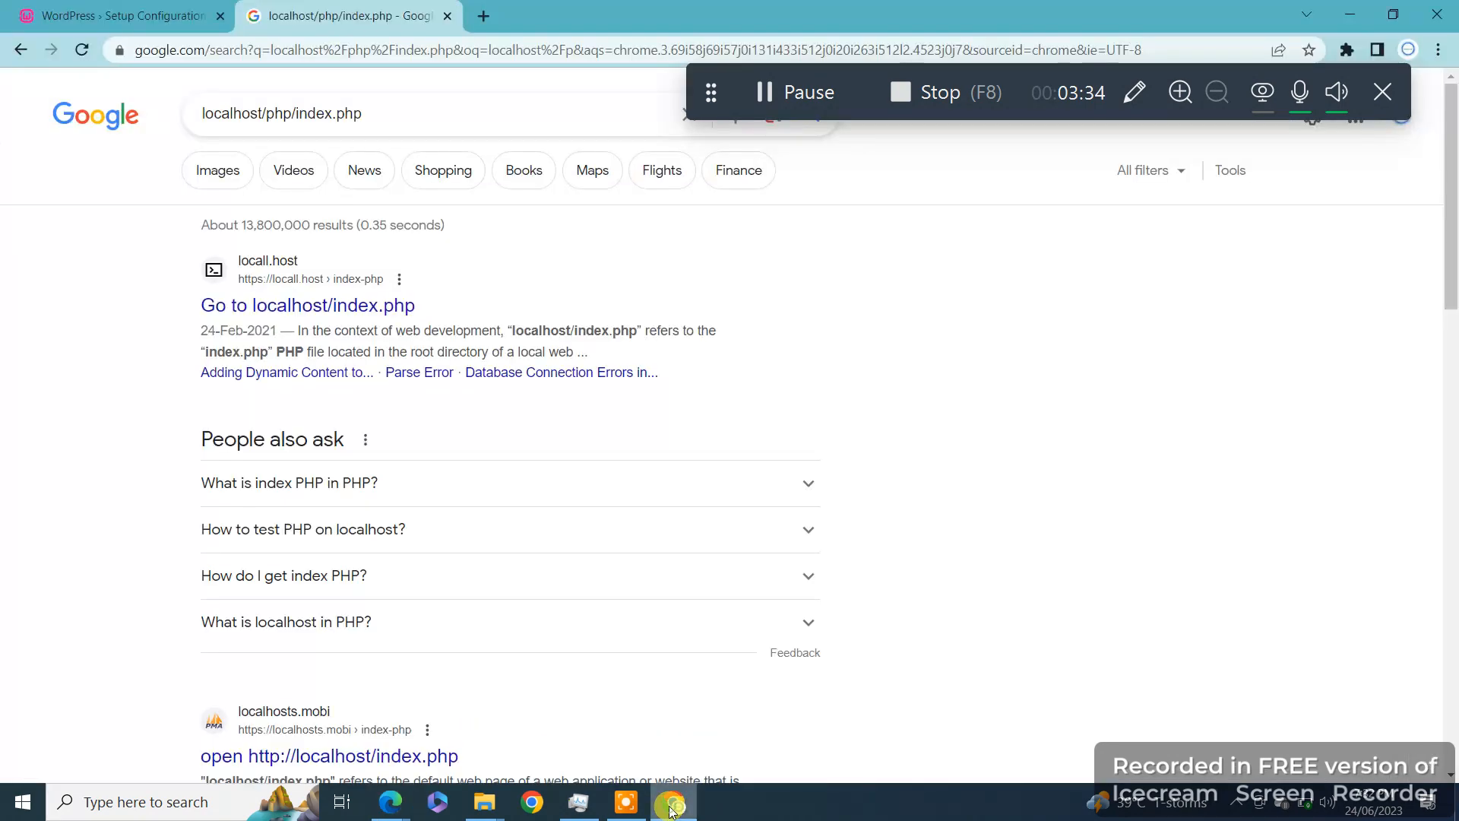
pyautogui.hotkey('ctrl', 'shift', 'Tab')
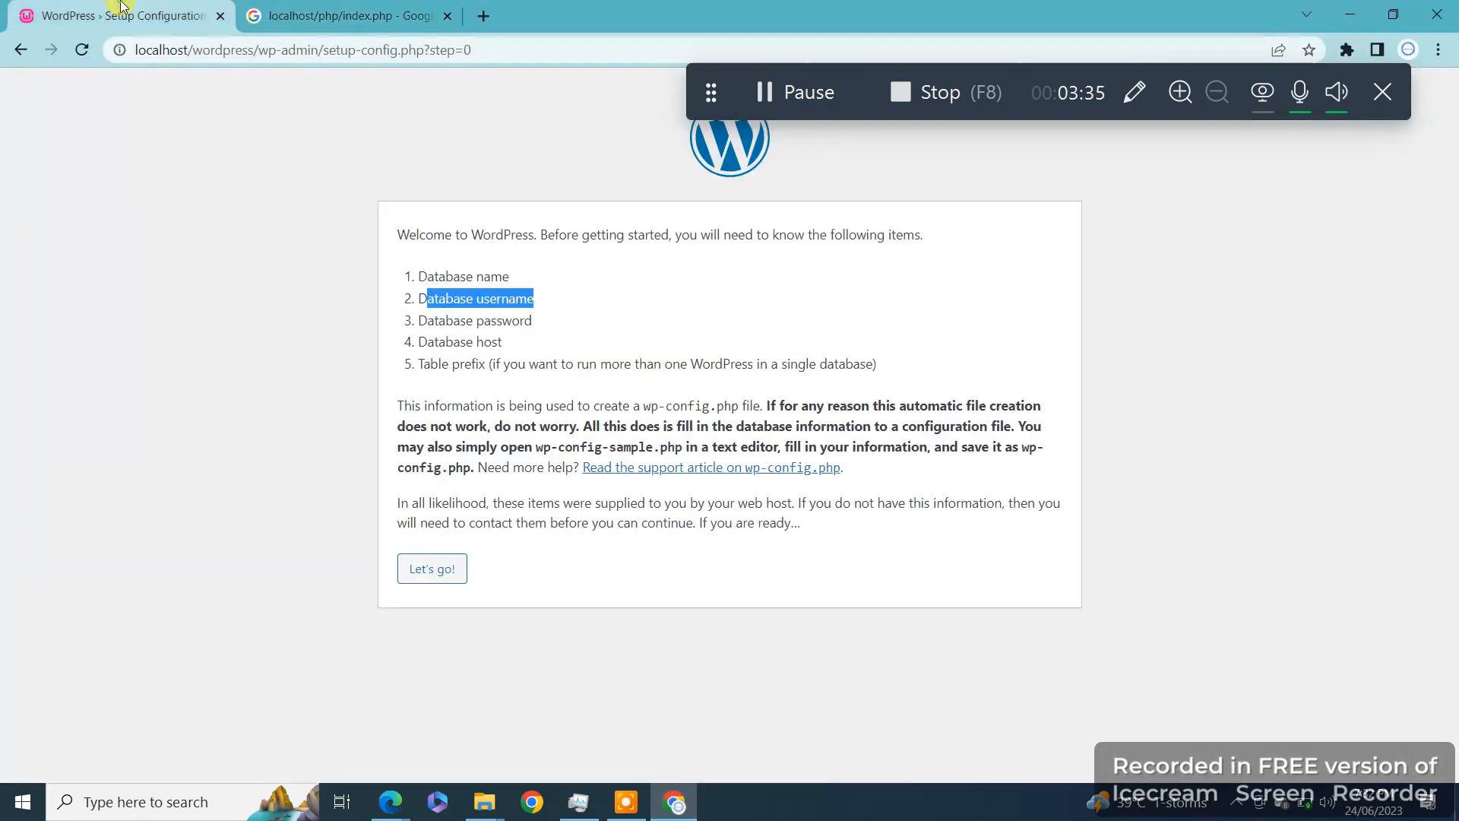
pyautogui.click(427, 582)
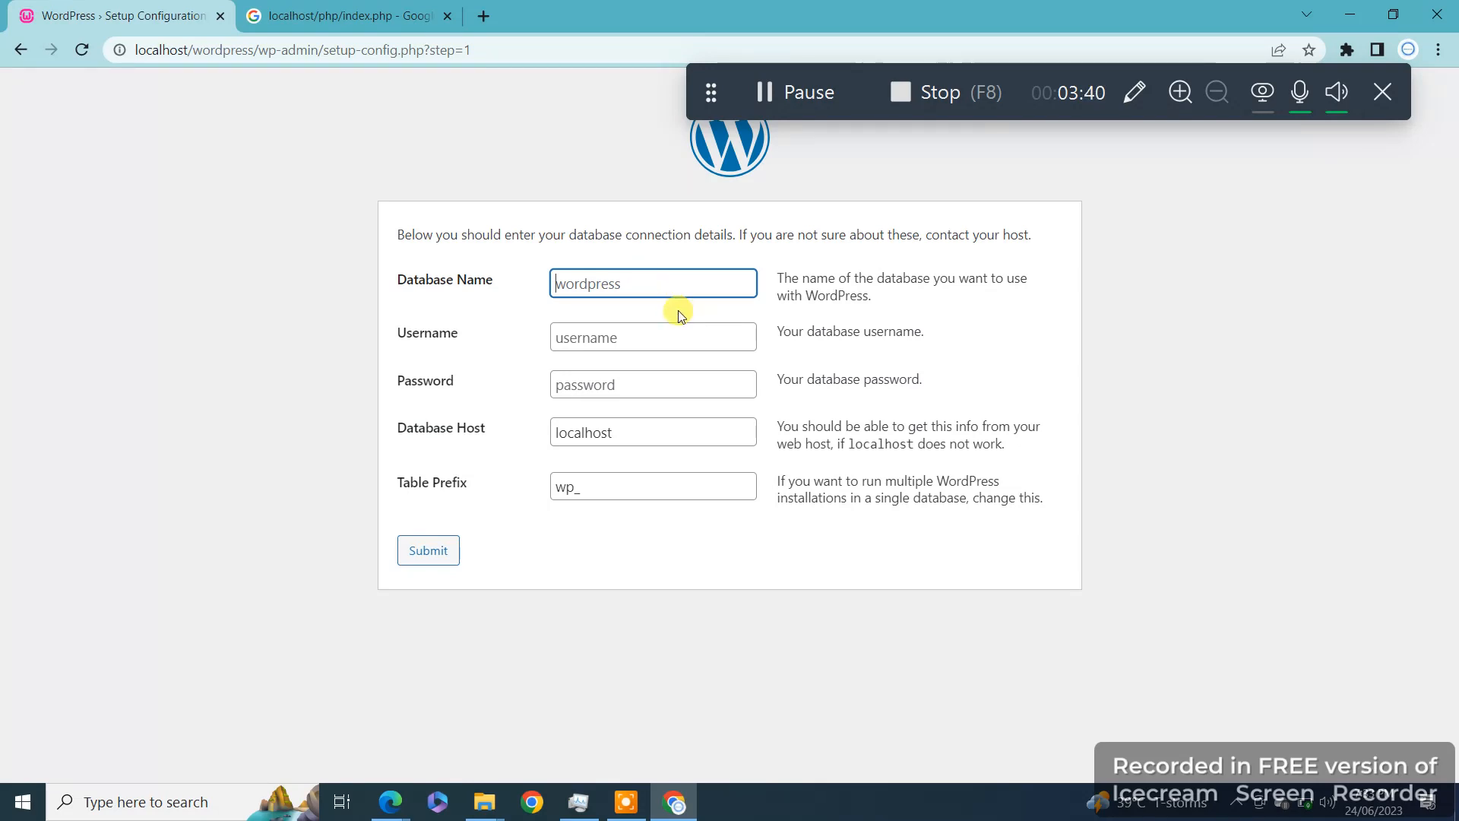
pyautogui.write('blogs')
pyautogui.click(643, 327)
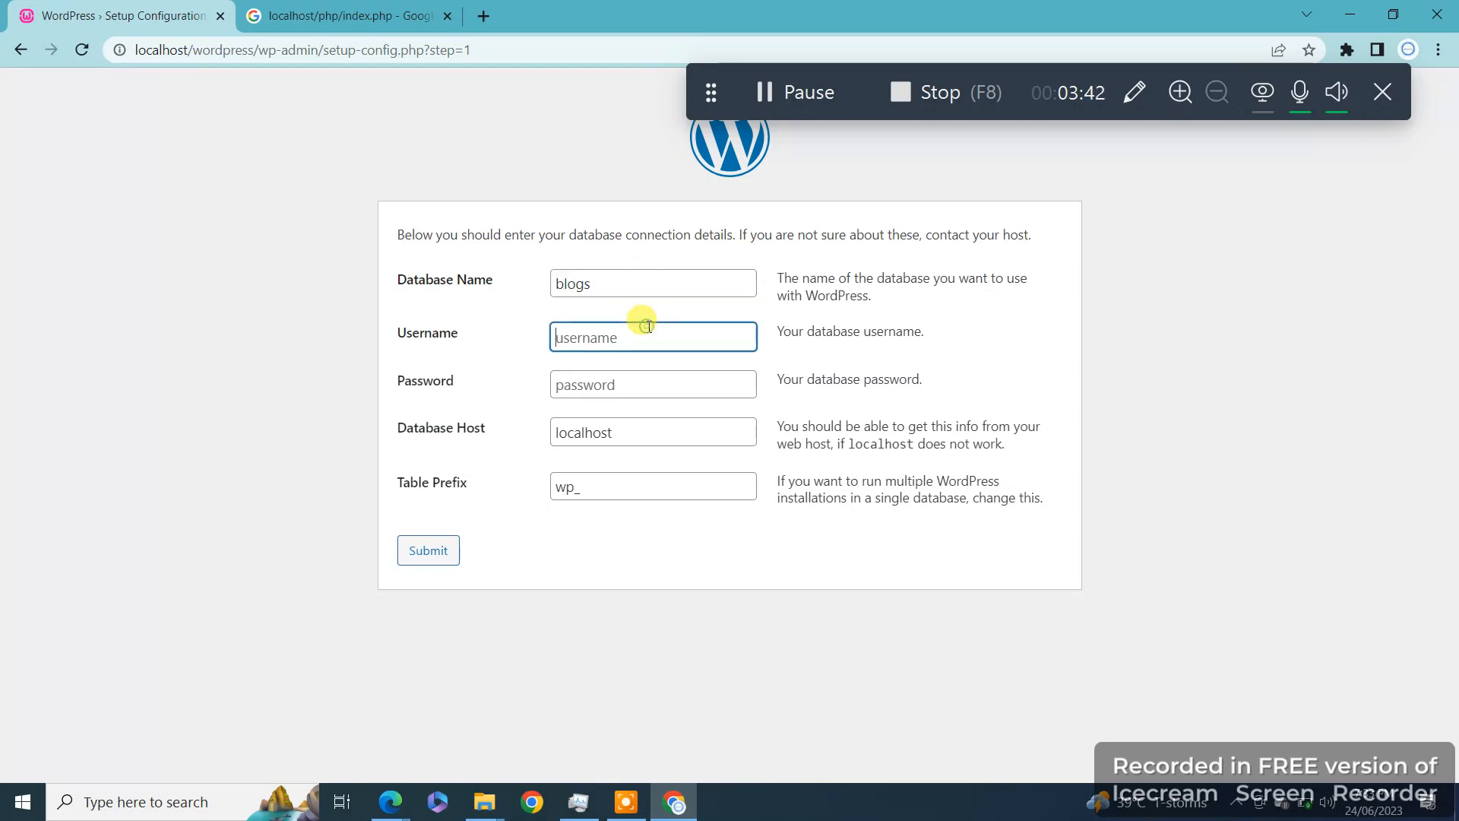
pyautogui.write('root')
pyautogui.click(619, 377)
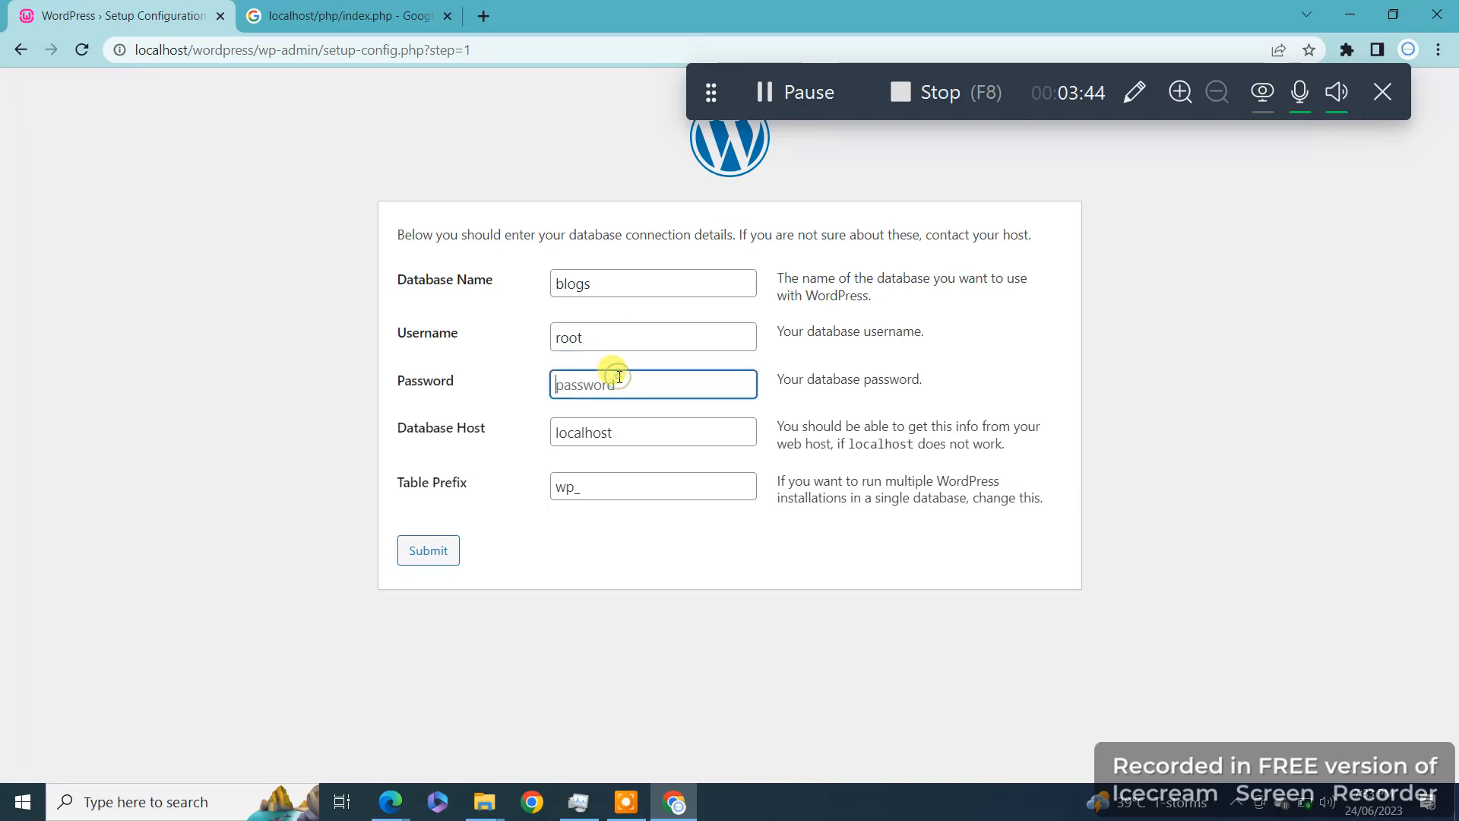
pyautogui.write('password')
pyautogui.click(616, 422)
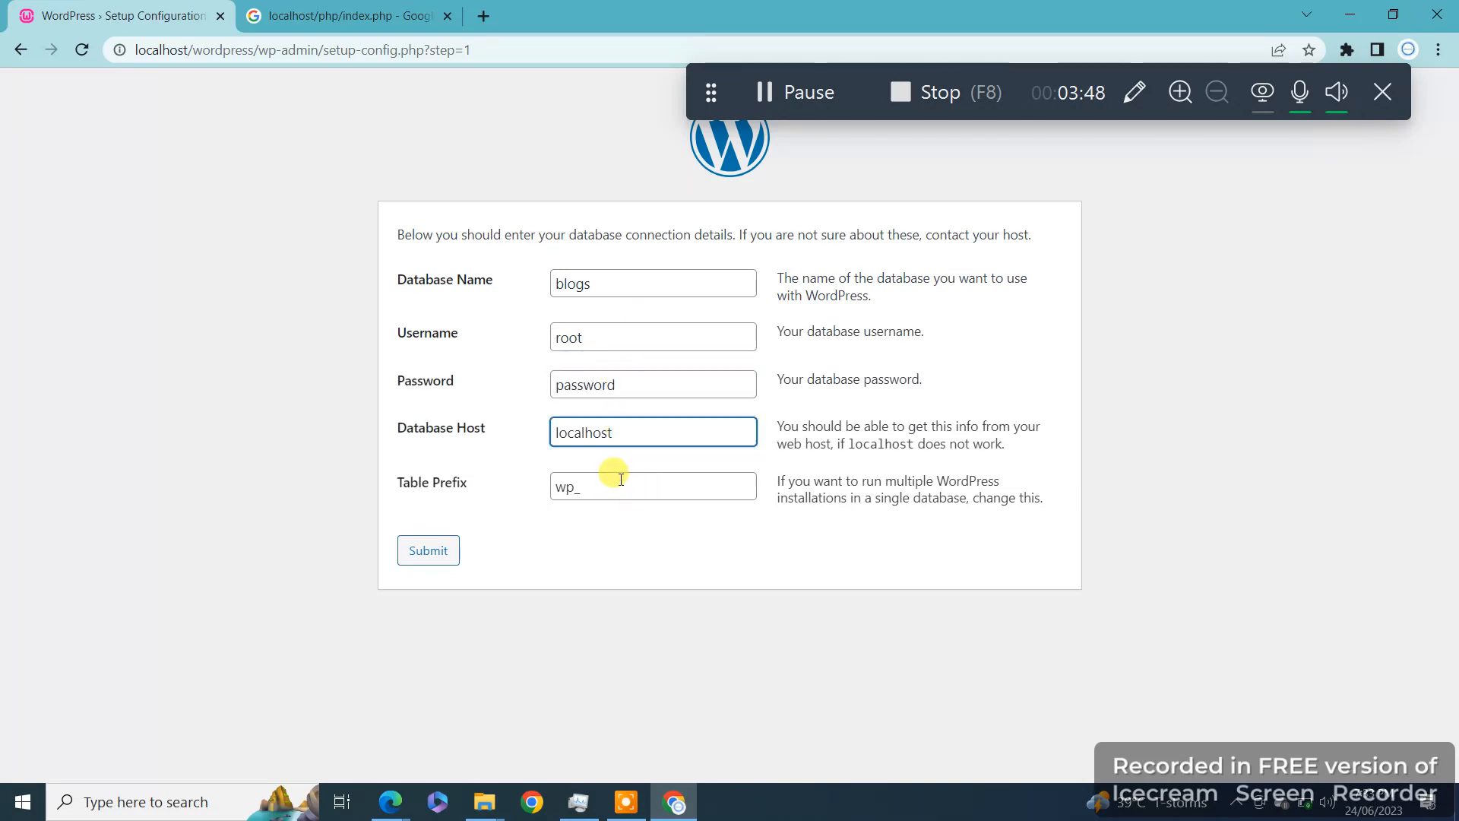
pyautogui.click(424, 552)
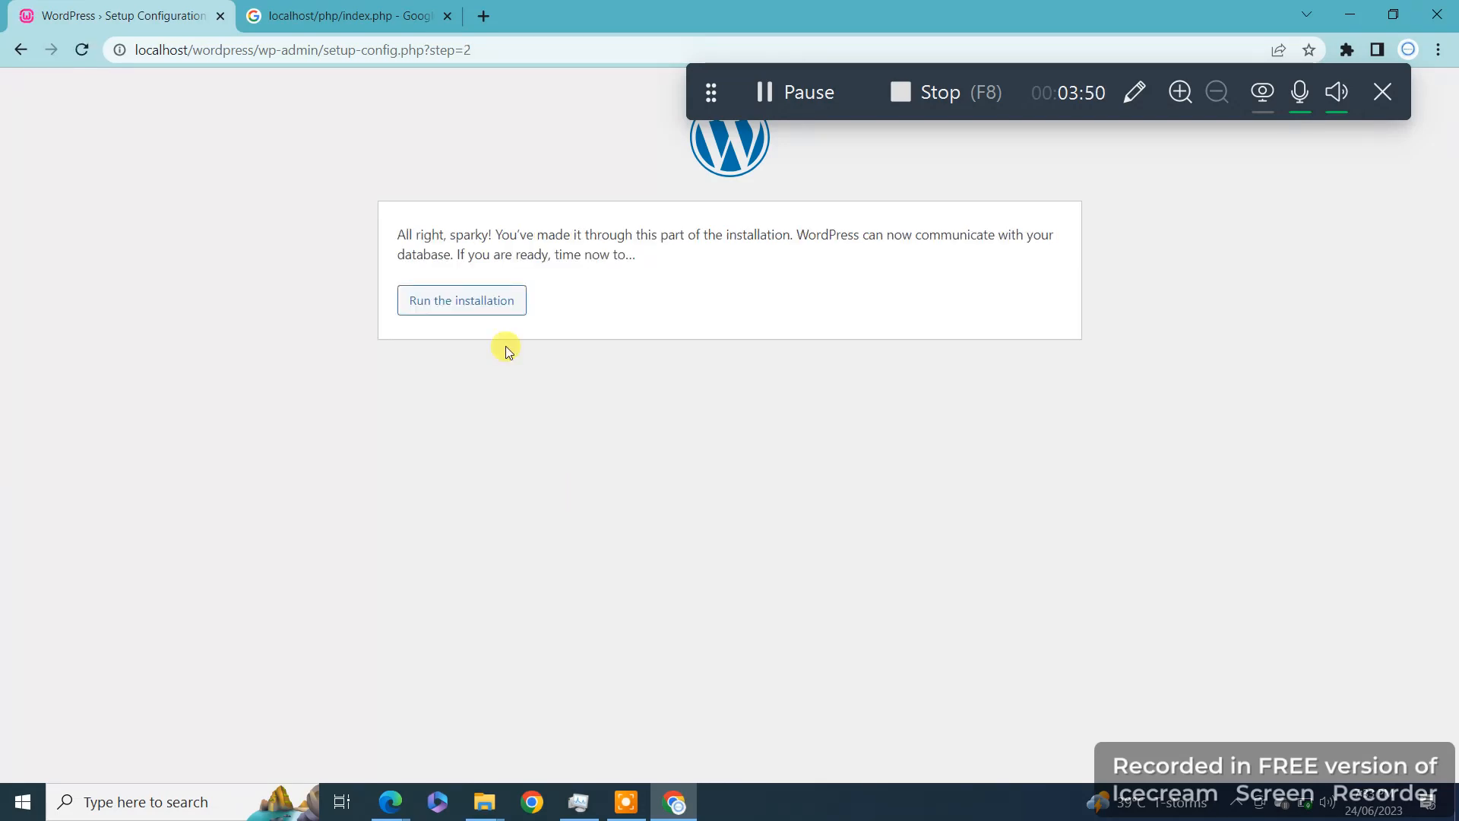
pyautogui.click(473, 317)
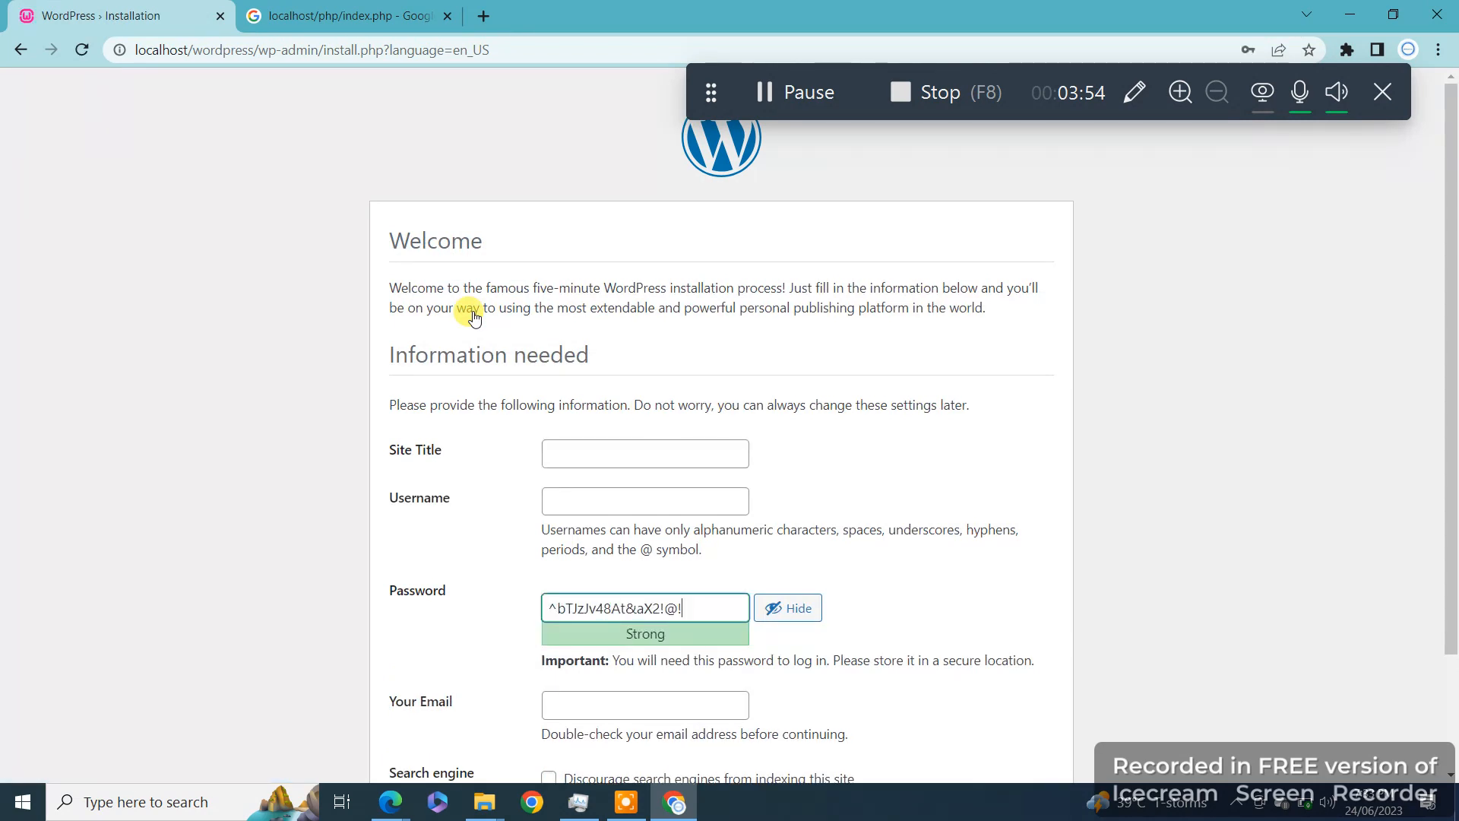
# Step: Enter site title youtubedemo, username admin, and the suggested administrator e-mail address
pyautogui.click(628, 458)
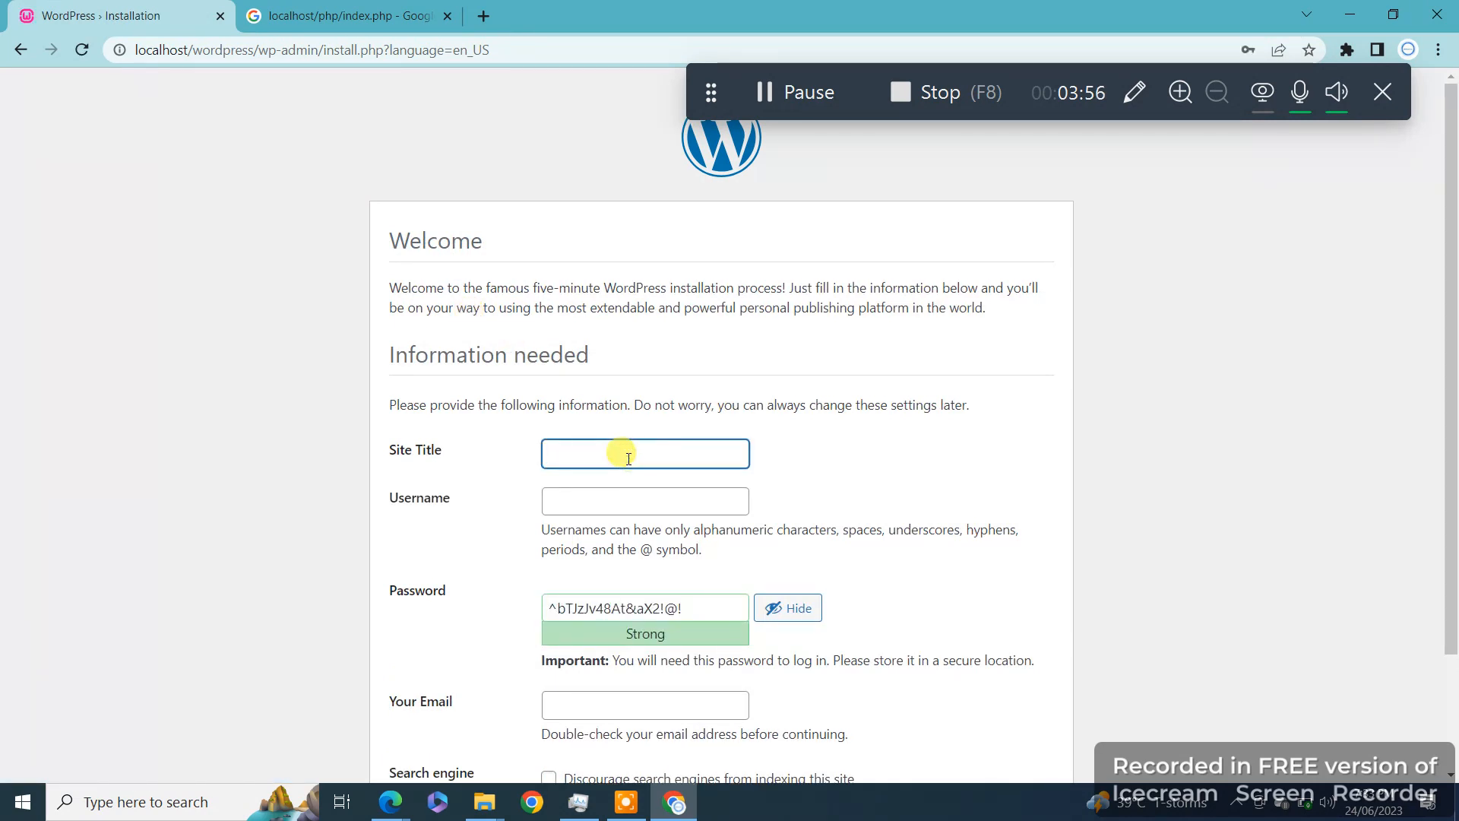
pyautogui.write('youtubedemo')
pyautogui.click(585, 511)
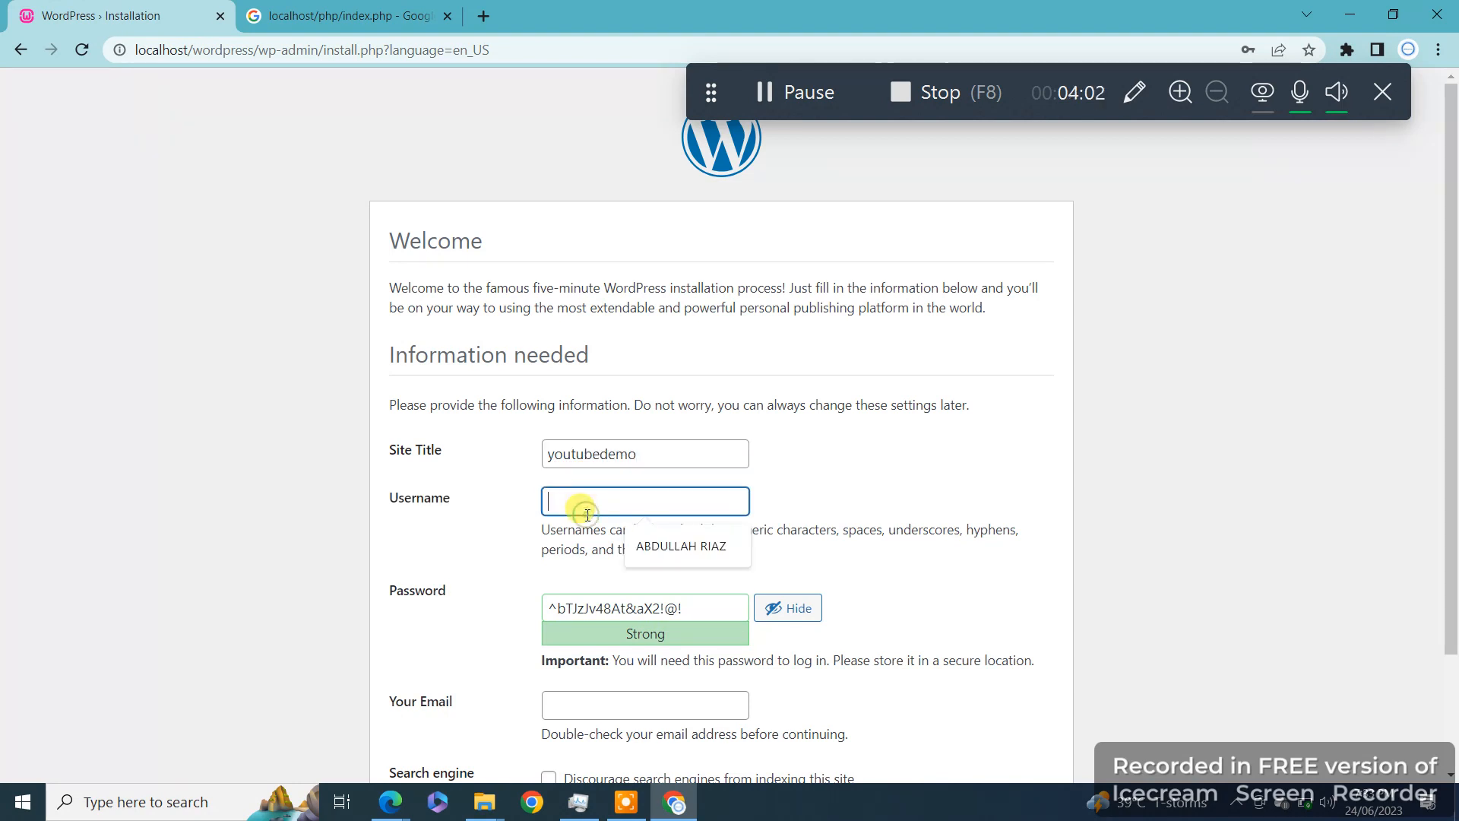
pyautogui.write('admin')
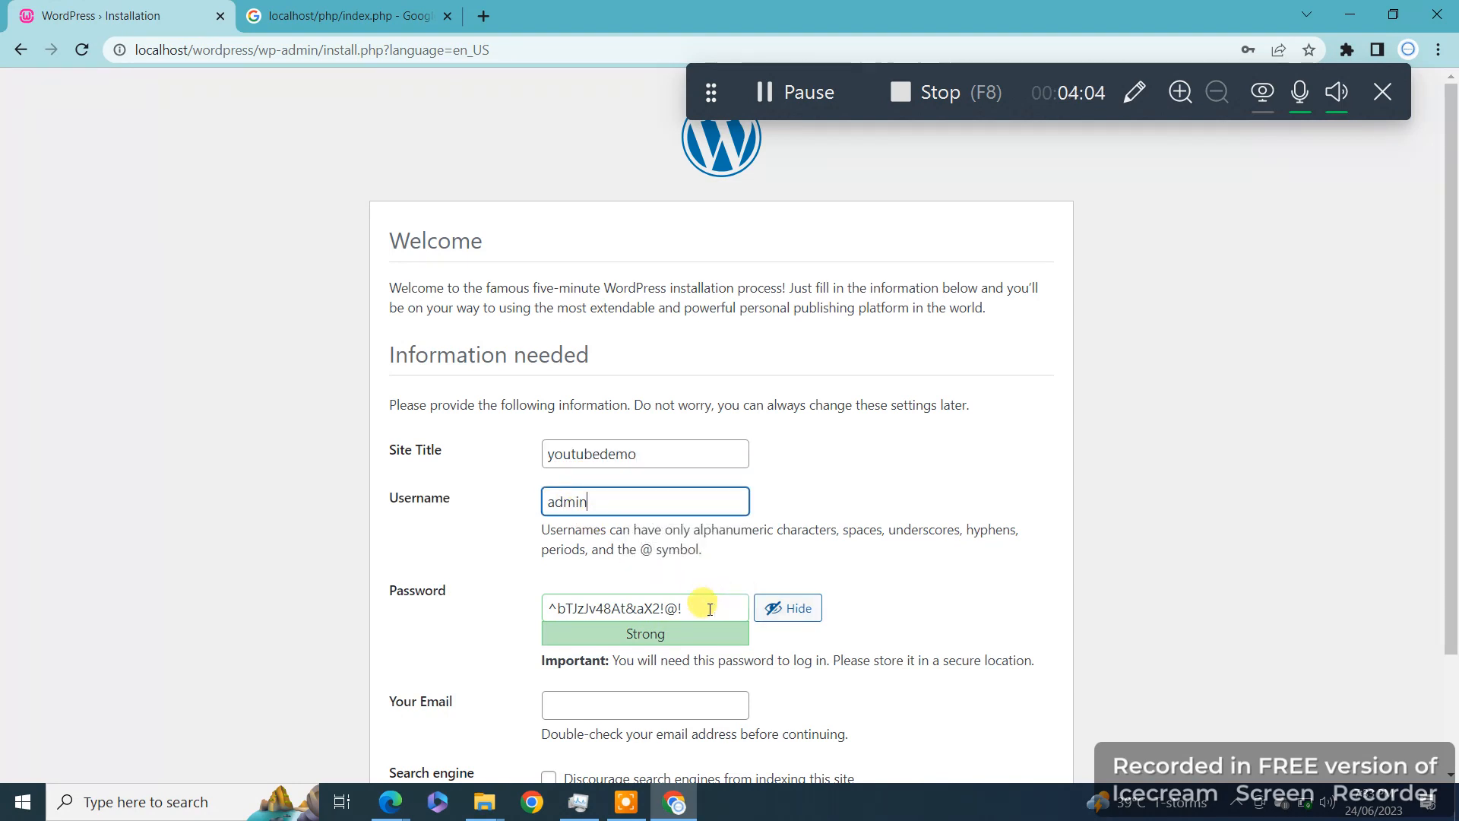
pyautogui.scroll(-2, 920, 631)
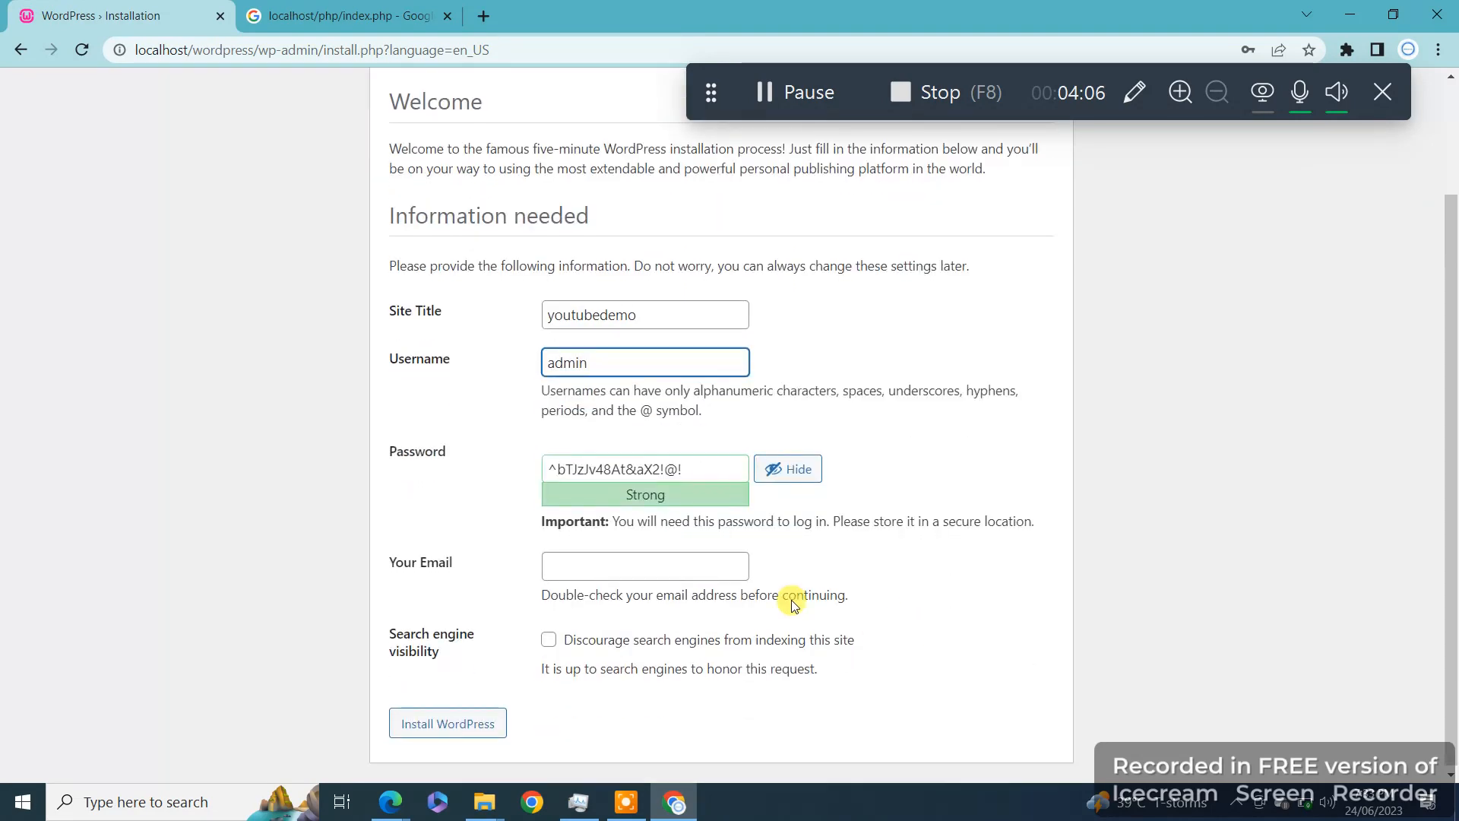
pyautogui.click(693, 563)
pyautogui.write('ad')
pyautogui.click(696, 610)
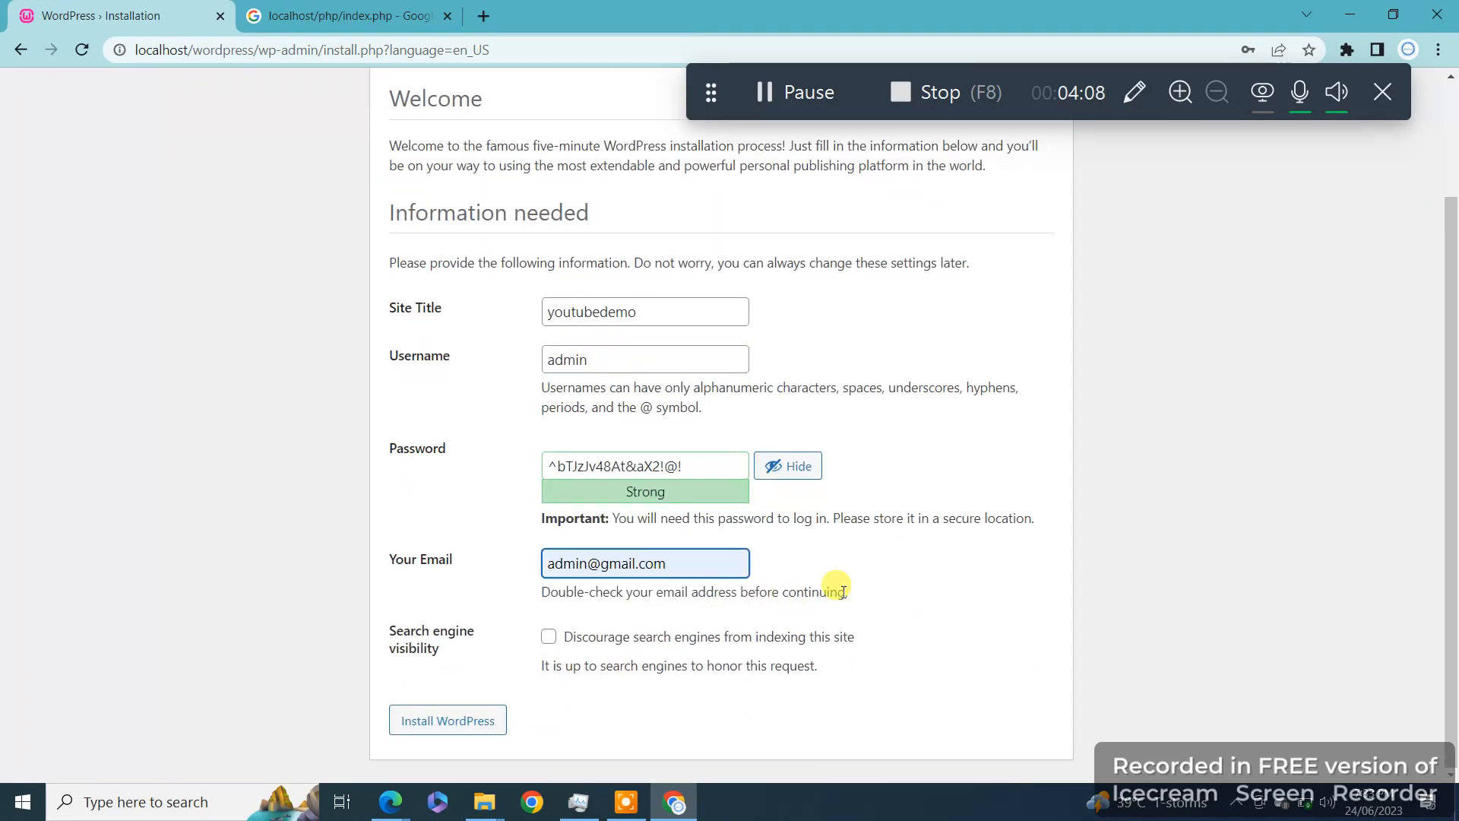
# Step: Select the generated strong password, then install WordPress
pyautogui.click(688, 466)
pyautogui.tripleClick(688, 465)
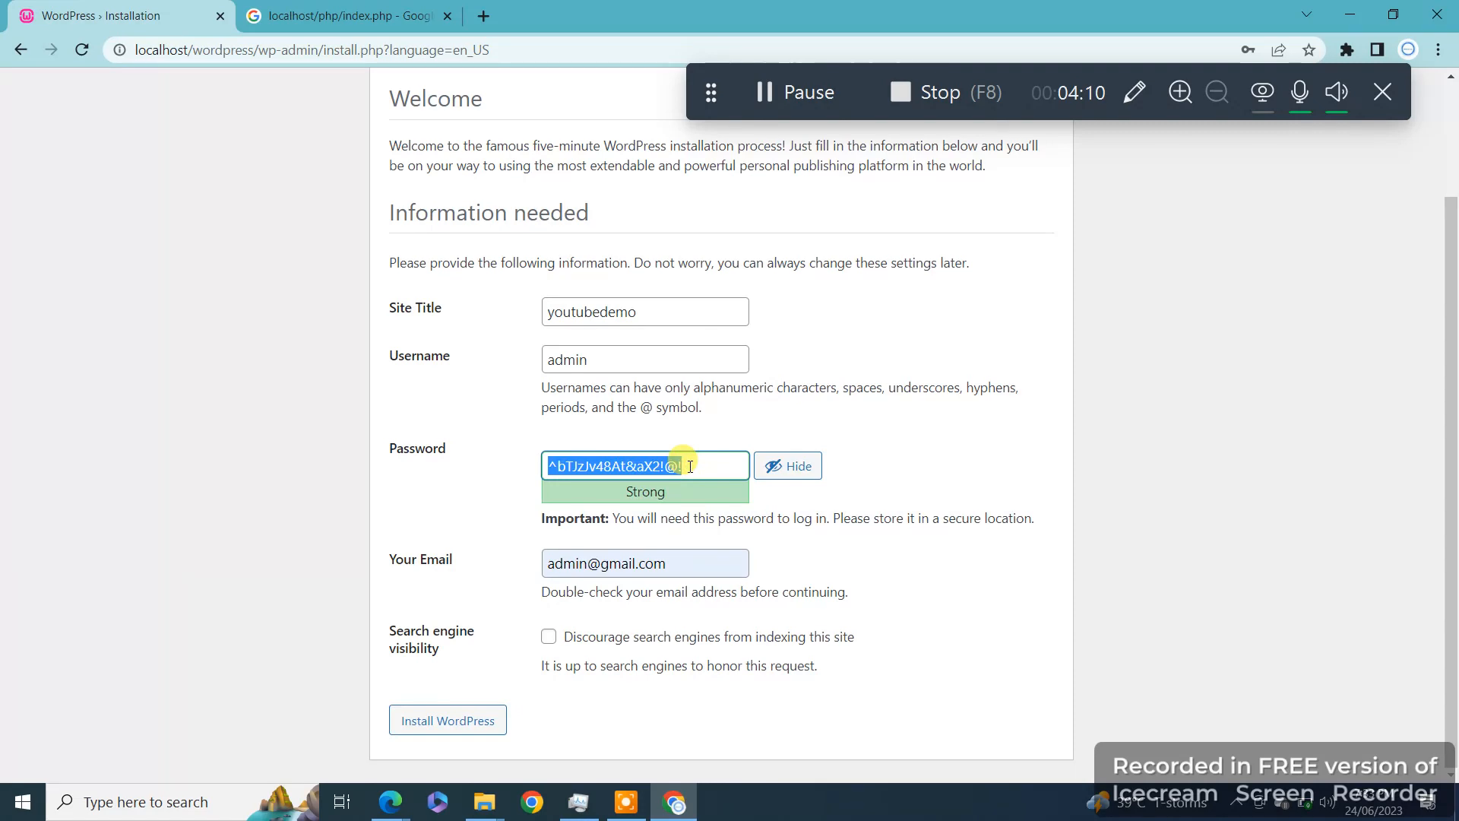
pyautogui.click(454, 718)
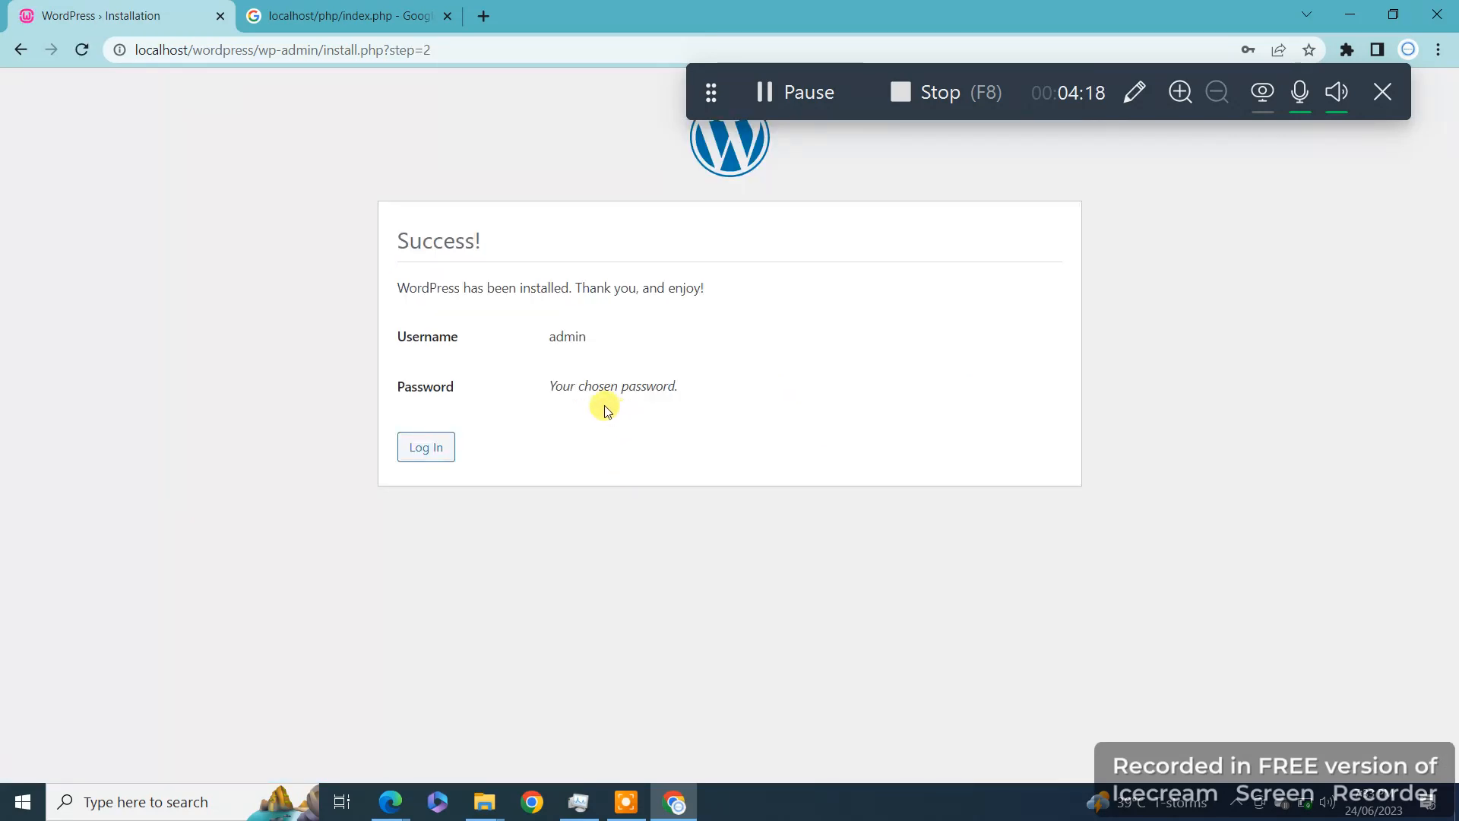
# Step: Go to the login page and replace the autofilled username with admin
pyautogui.click(418, 448)
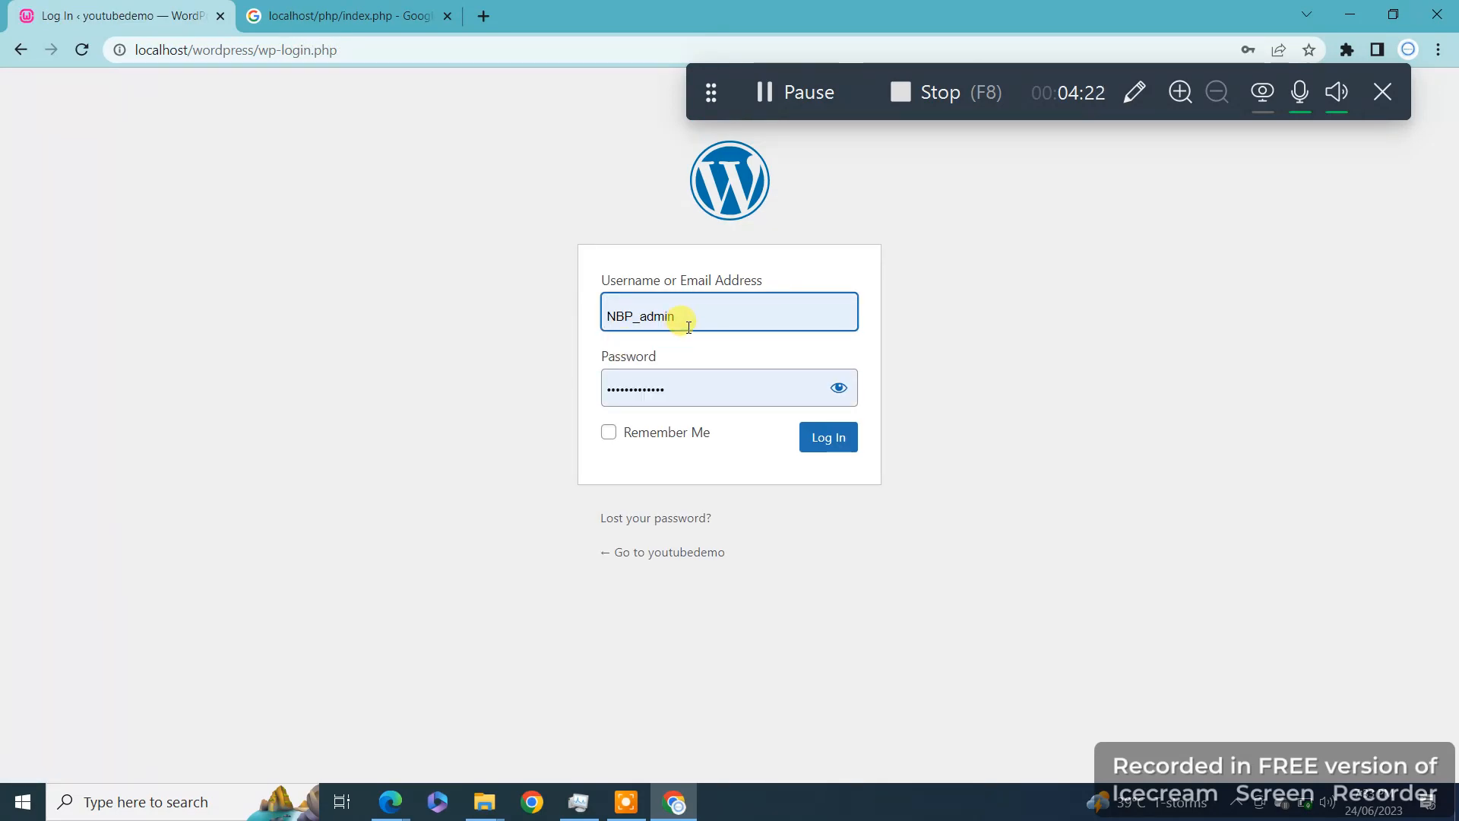
pyautogui.click(688, 327)
pyautogui.moveTo(681, 321); pyautogui.dragTo(567, 316)
pyautogui.press('BackSpace')
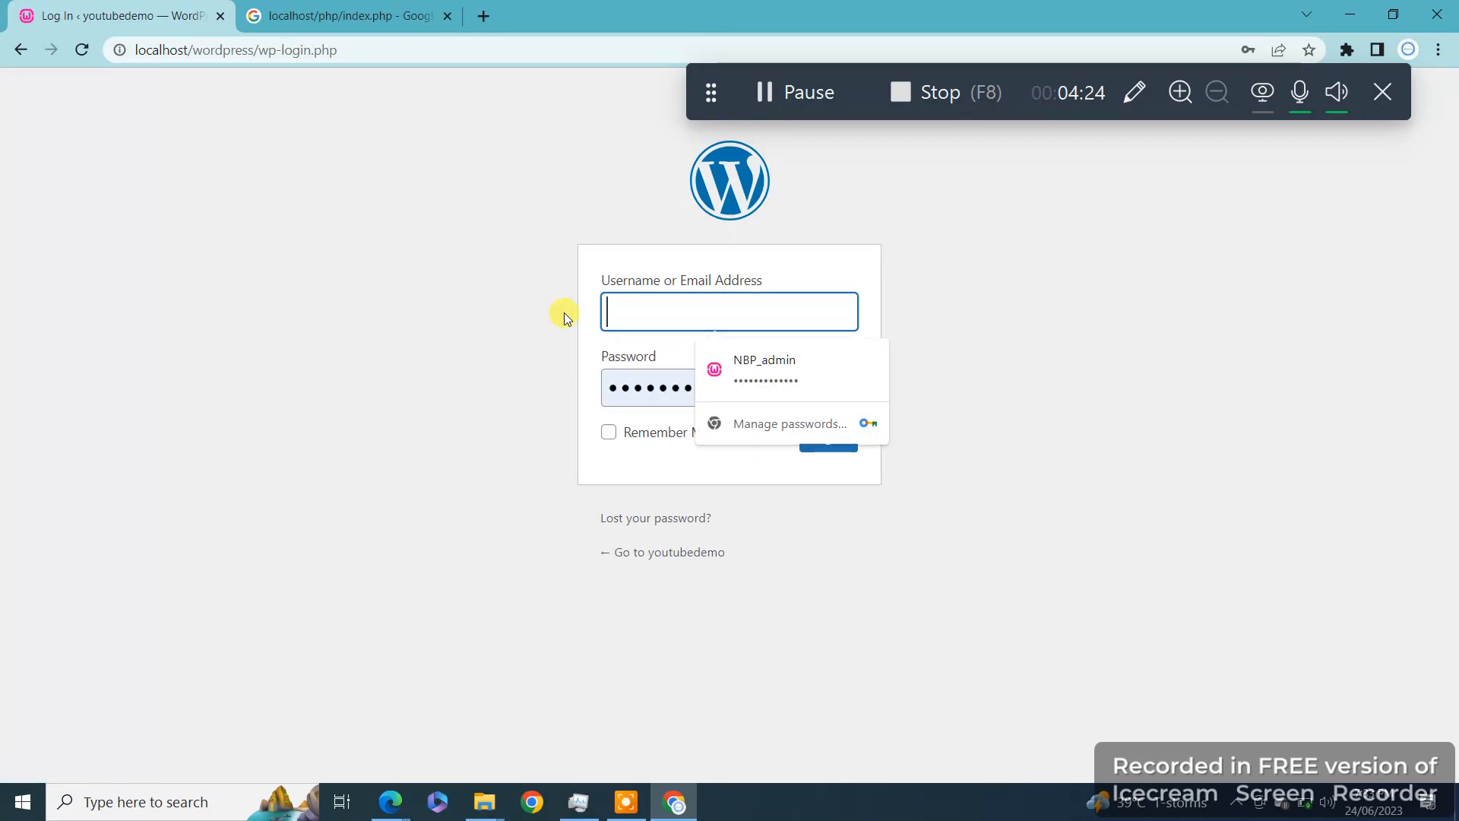
pyautogui.write('admin')
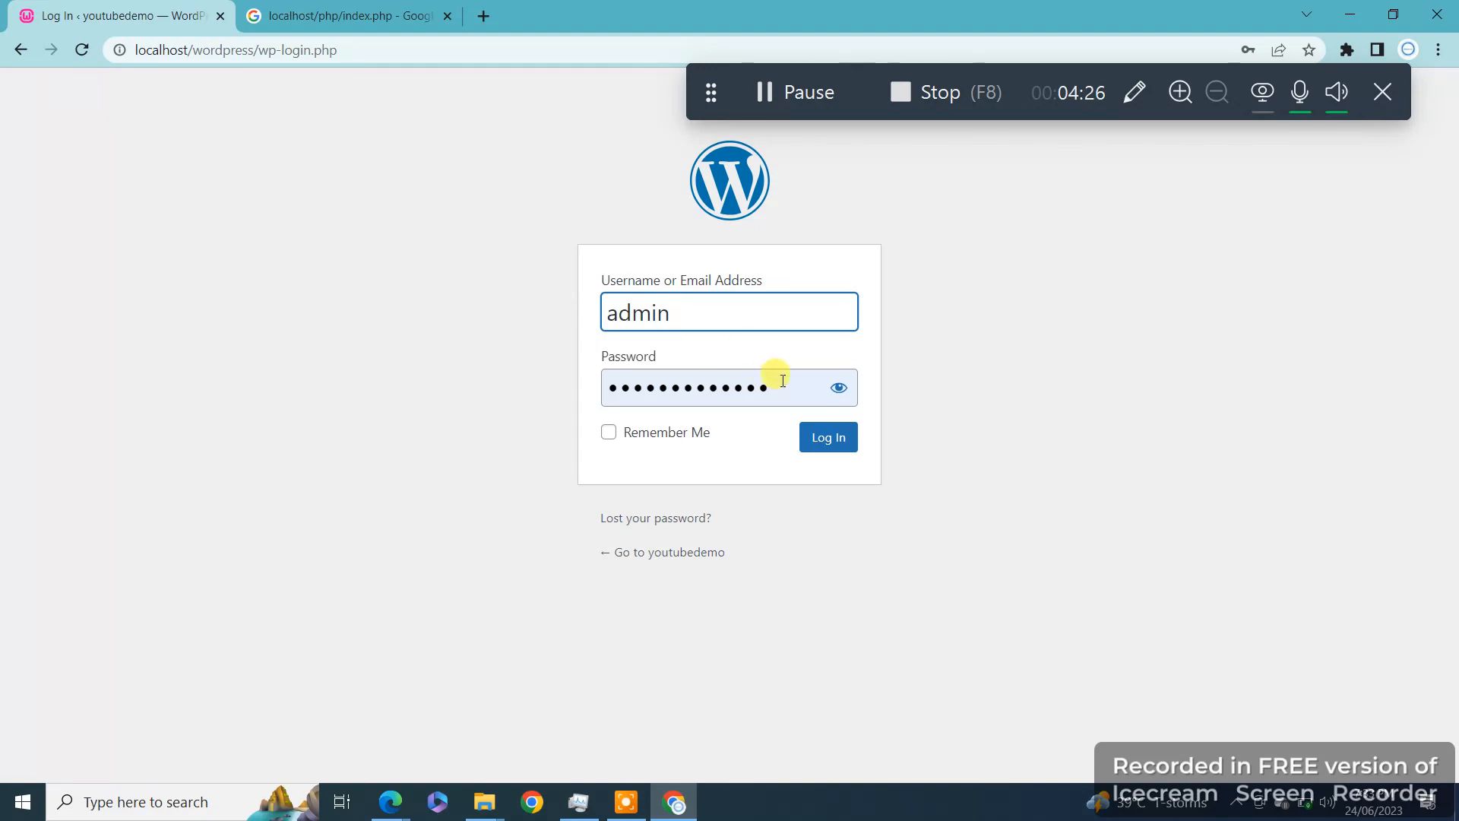
# Step: Paste the saved generated password over the autofilled one and log in
pyautogui.click(783, 381)
pyautogui.hotkey('ctrl', 'a')
pyautogui.hotkey('ctrl', 'v')
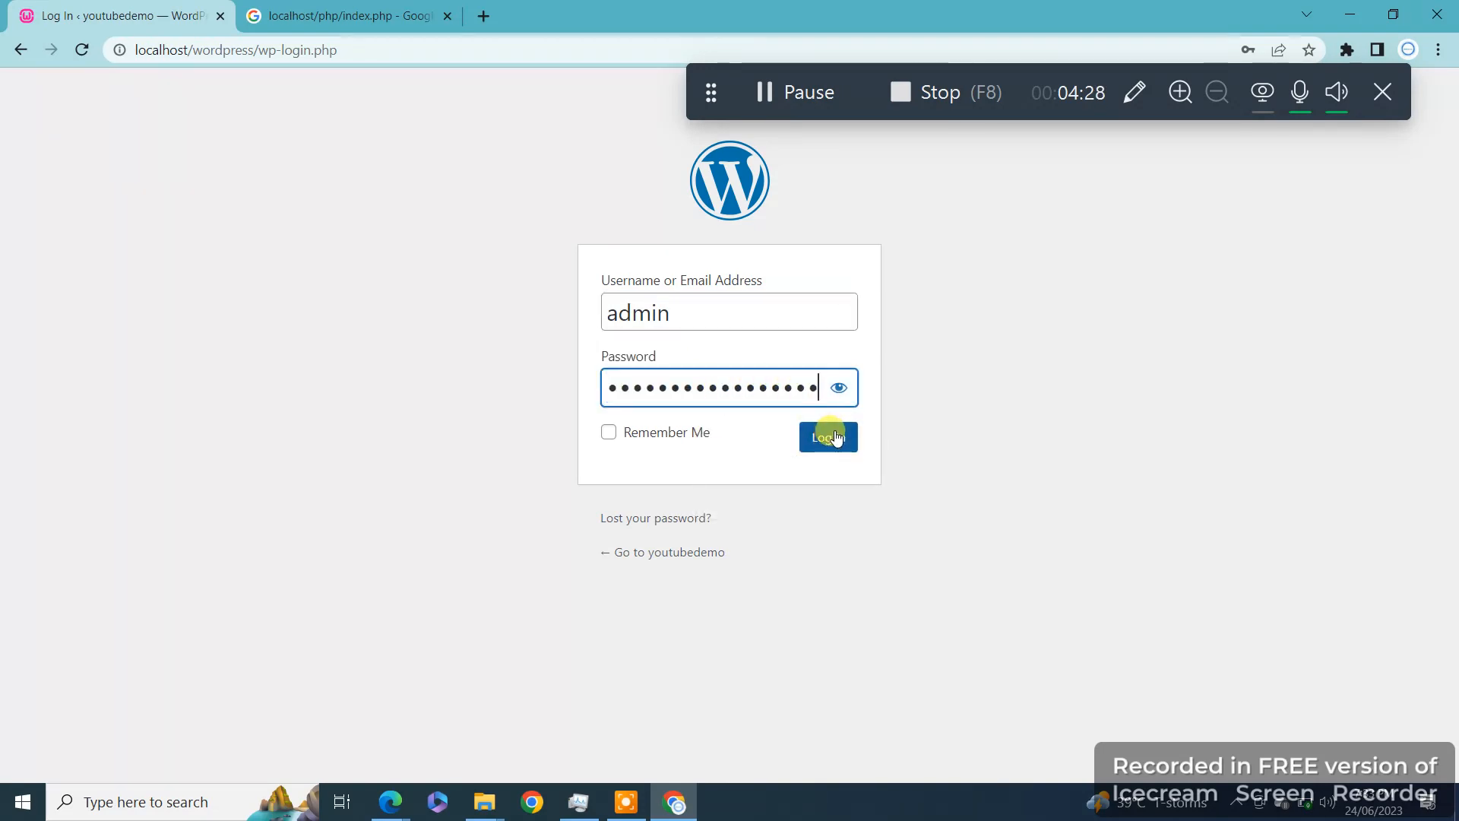
pyautogui.click(828, 437)
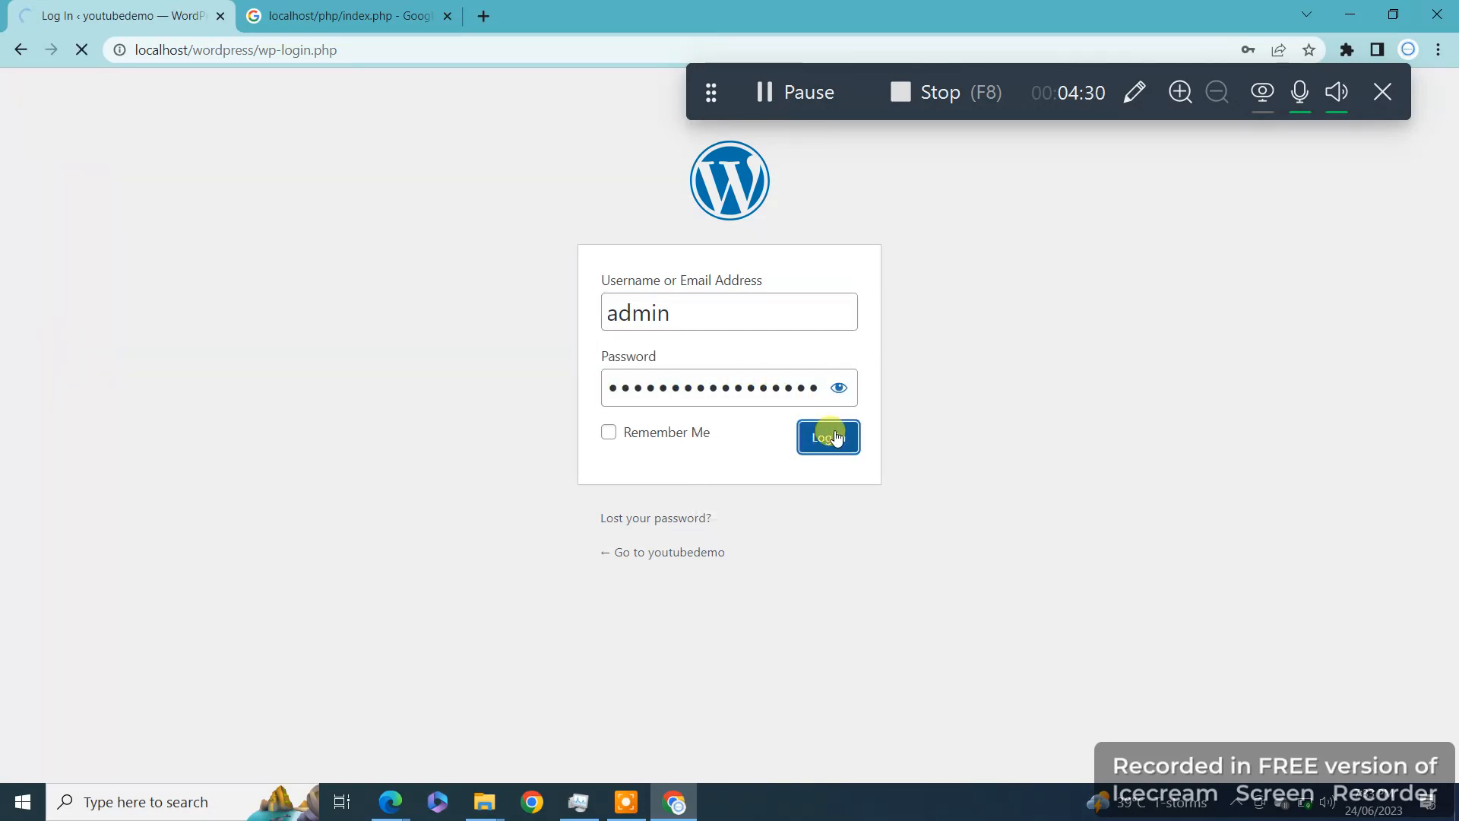